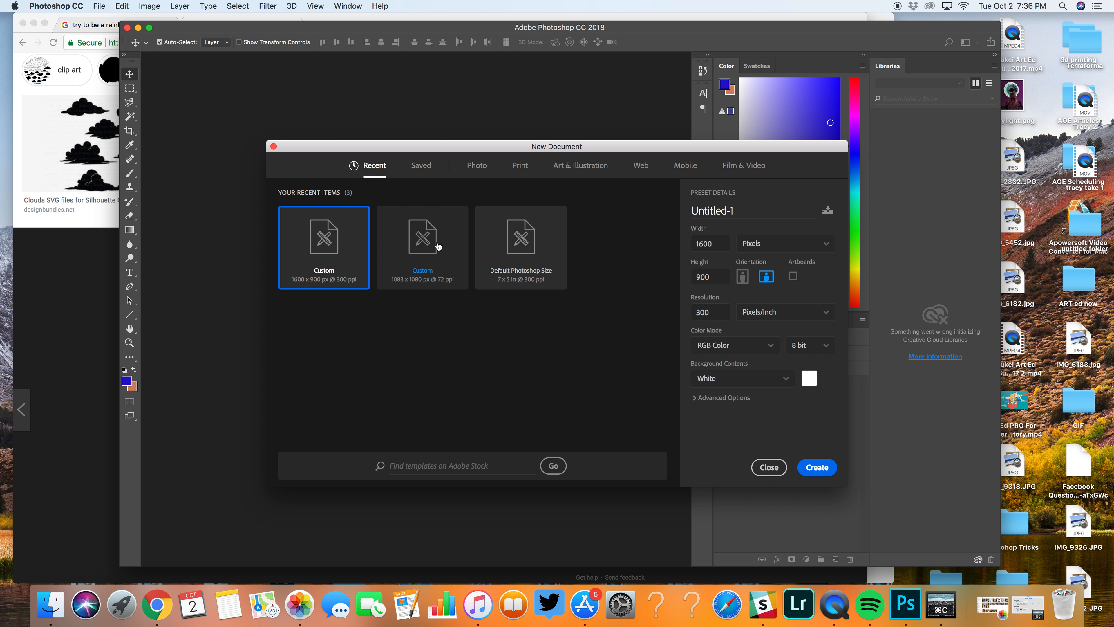
Step: Create a 7 x 5 inch, 300 ppi document named Rainbow from the Default Photoshop Size preset and unlock its background layer
{"action": "left_click", "coordinate": [541, 253]}
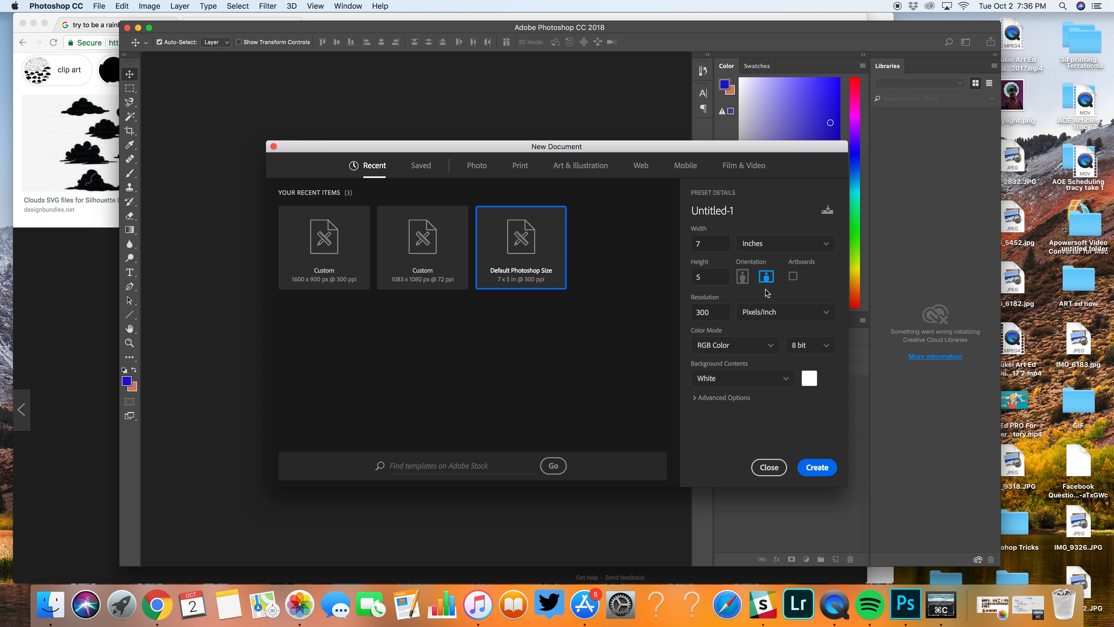
{"action": "left_click_drag", "start_coordinate": [712, 310], "coordinate": [691, 311]}
{"action": "type", "text": "72"}
{"action": "key", "text": "BackSpace"}
{"action": "key", "text": "BackSpace"}
{"action": "key", "text": "BackSpace"}
{"action": "type", "text": "30"}
{"action": "left_click", "coordinate": [725, 212]}
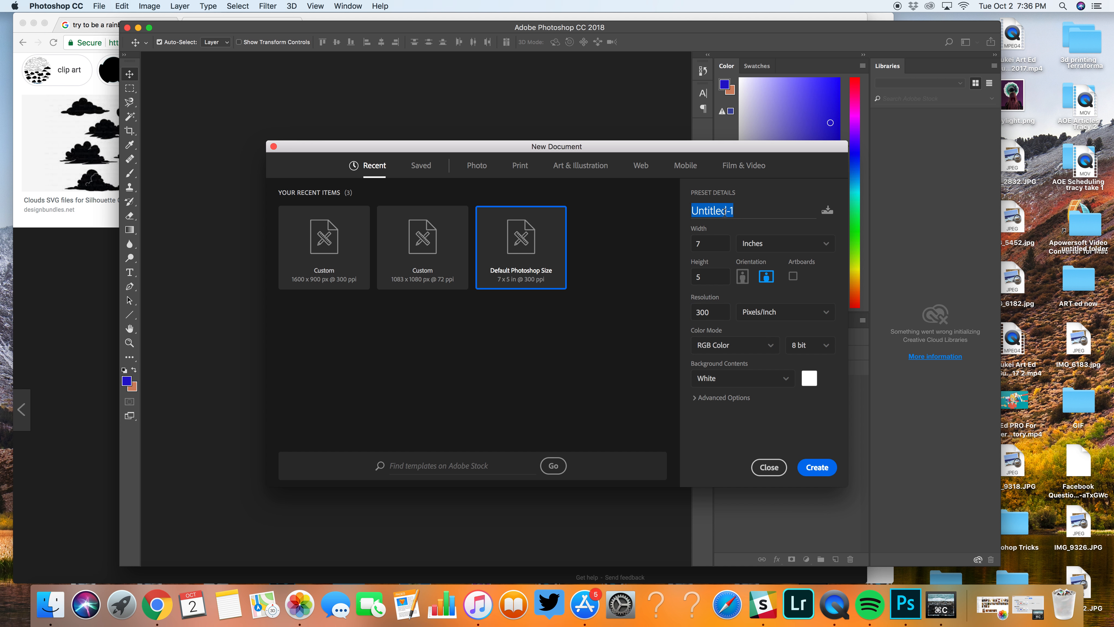
{"action": "type", "text": "Rainbow"}
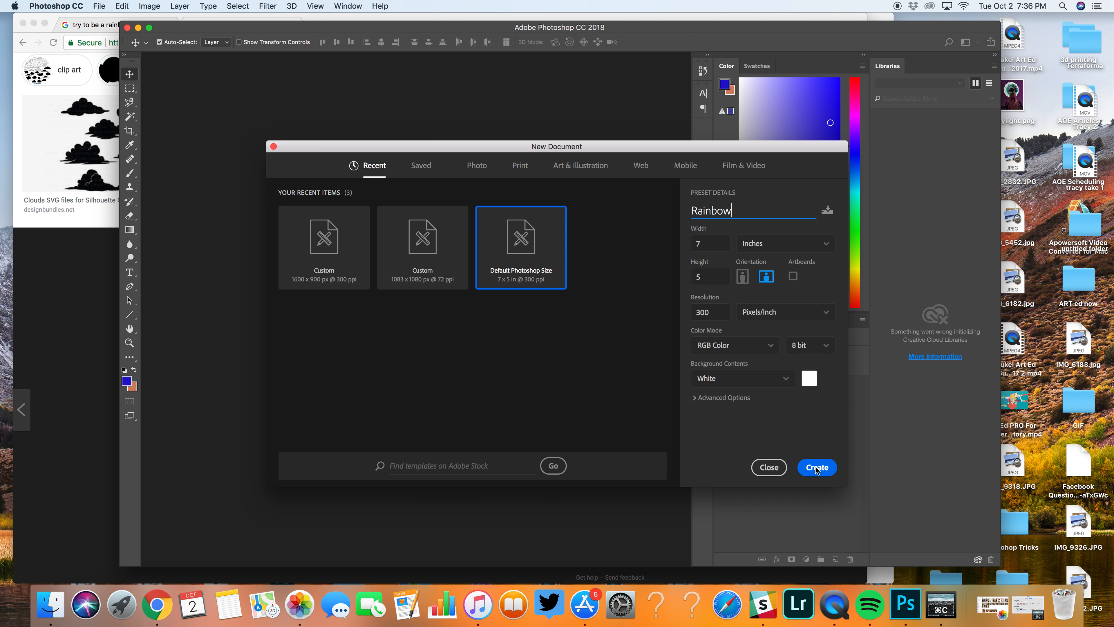
{"action": "left_click", "coordinate": [817, 468]}
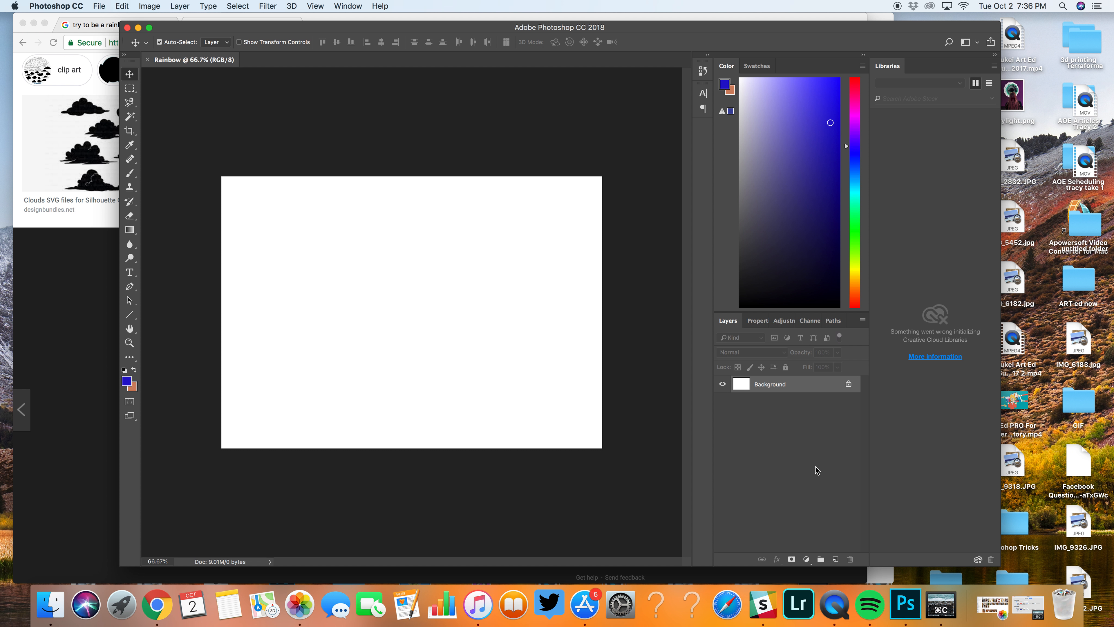
{"action": "left_click", "coordinate": [849, 385]}
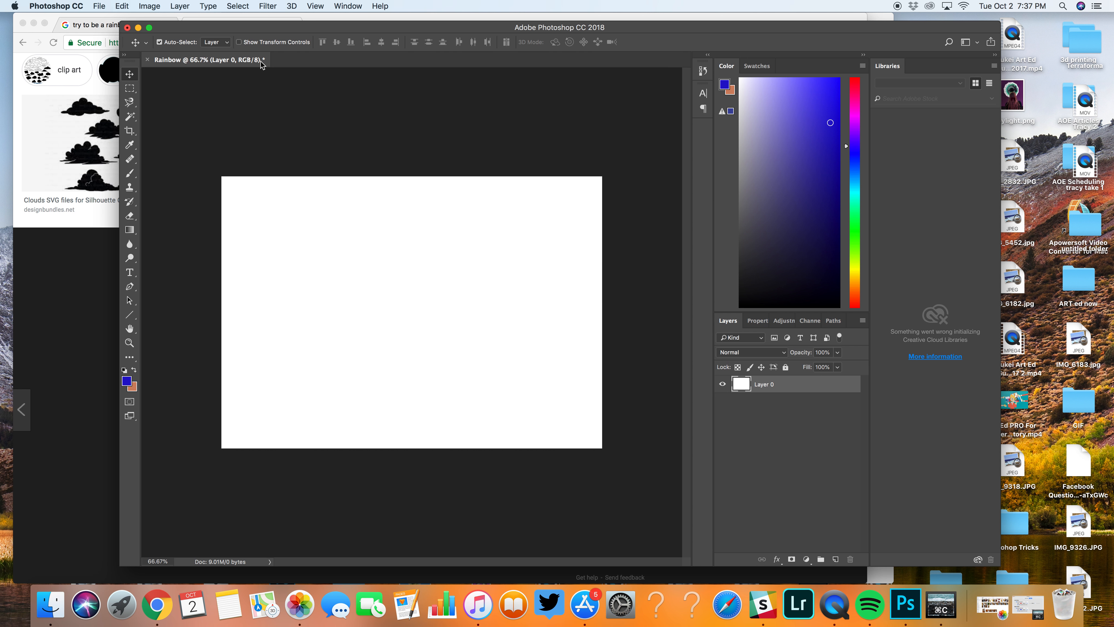
Step: Switch to Chrome and bring the enlarged cloud silhouette image from the search results into the Rainbow canvas as a new layer
{"action": "left_click_drag", "start_coordinate": [244, 30], "coordinate": [541, 41]}
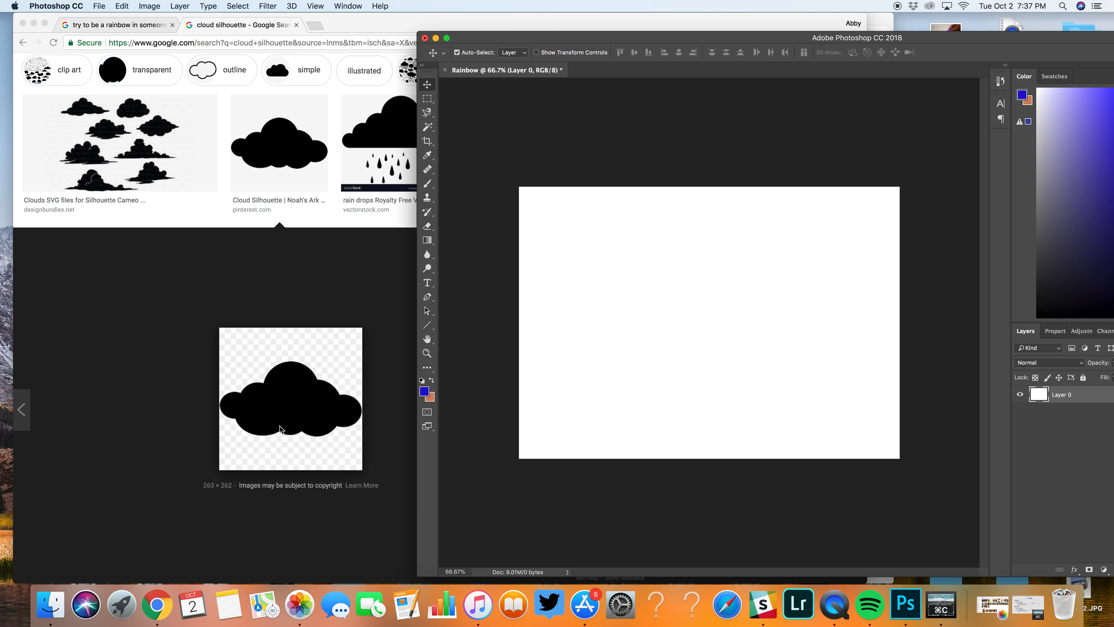
{"action": "left_click", "coordinate": [277, 410]}
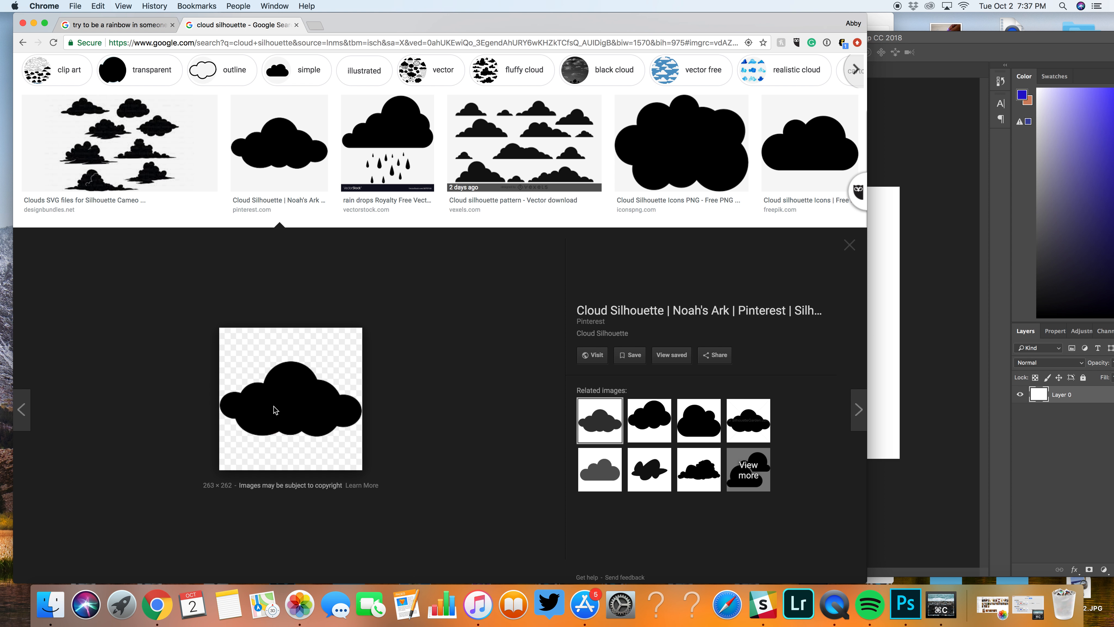
{"action": "left_click_drag", "start_coordinate": [275, 391], "coordinate": [705, 337]}
Step: Enlarge the cloud with Free Transform until it spans about 70% of the canvas width
{"action": "key", "text": "super+t"}
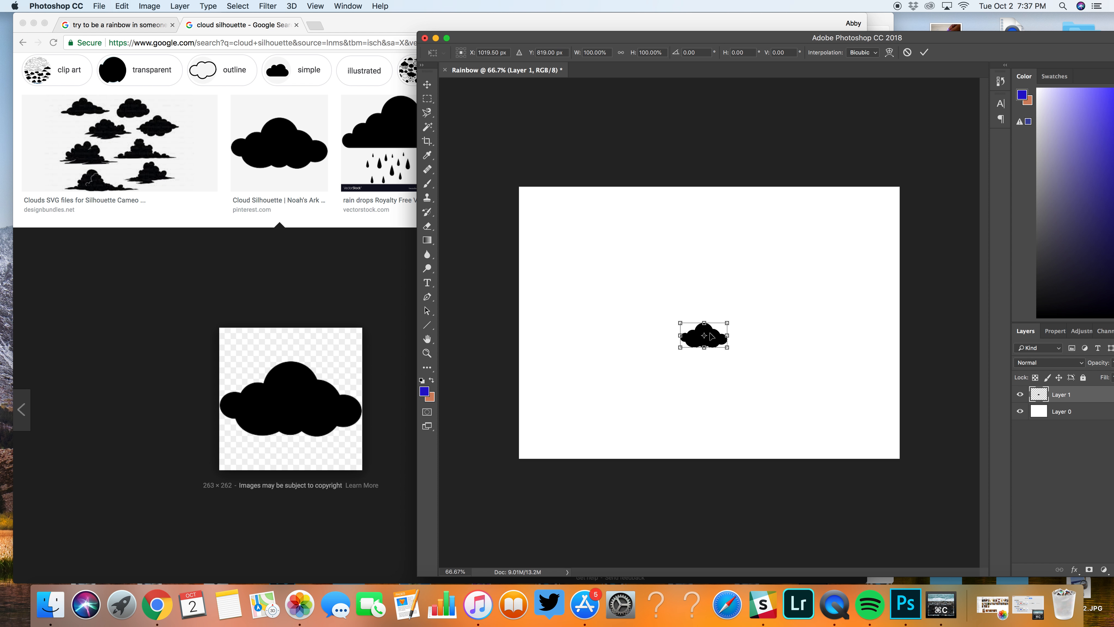
{"action": "left_click_drag", "start_coordinate": [681, 323], "coordinate": [544, 223]}
{"action": "key", "text": "Return"}
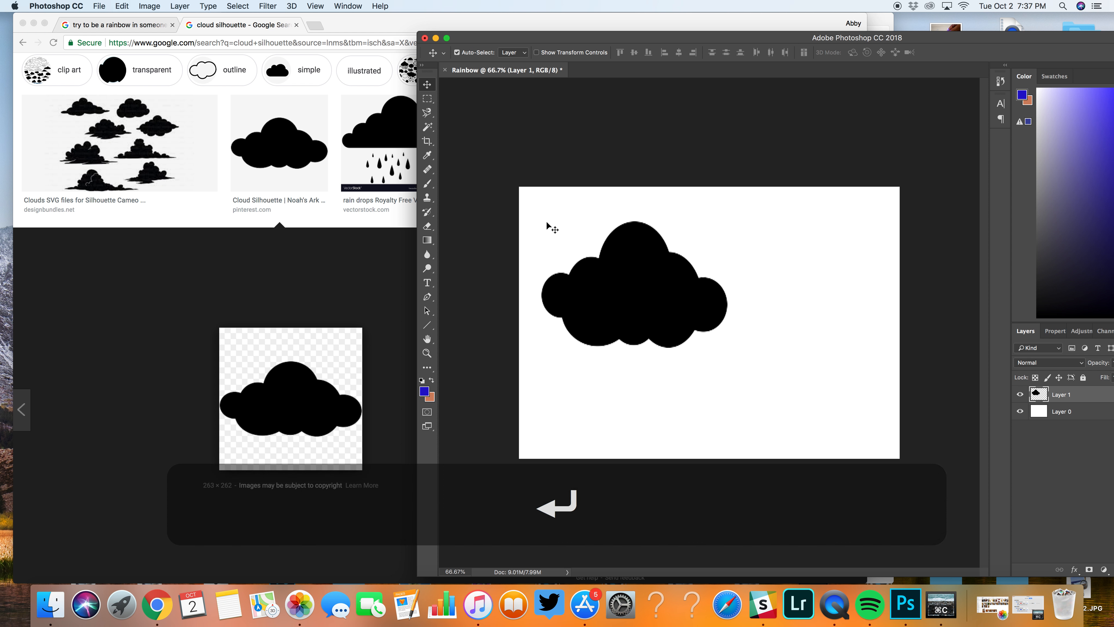
{"action": "key", "text": "super+t"}
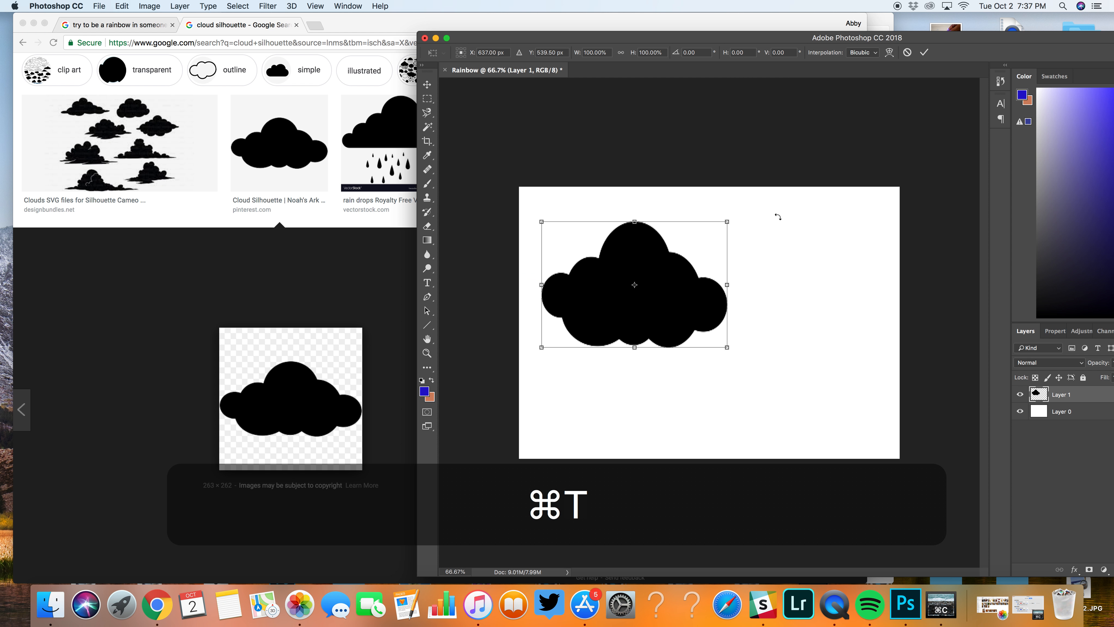
{"action": "left_click_drag", "start_coordinate": [727, 220], "coordinate": [813, 188]}
{"action": "key", "text": "Return"}
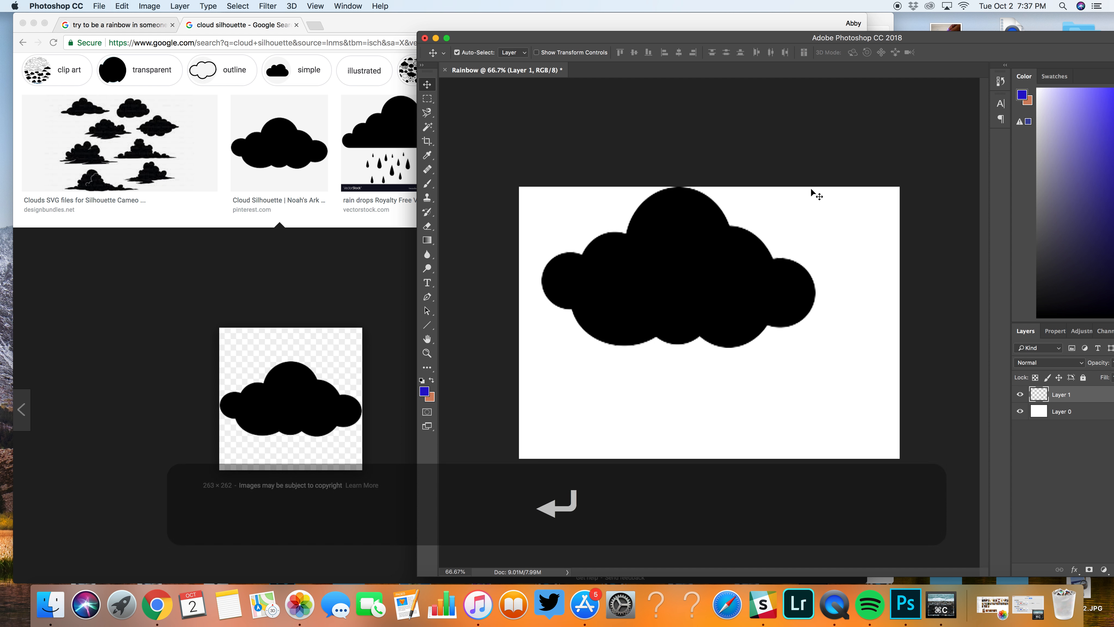
Step: Move the cloud to the middle of the canvas and set its layer opacity to 45%
{"action": "left_click_drag", "start_coordinate": [674, 267], "coordinate": [705, 343]}
{"action": "left_click_drag", "start_coordinate": [560, 38], "coordinate": [462, 21]}
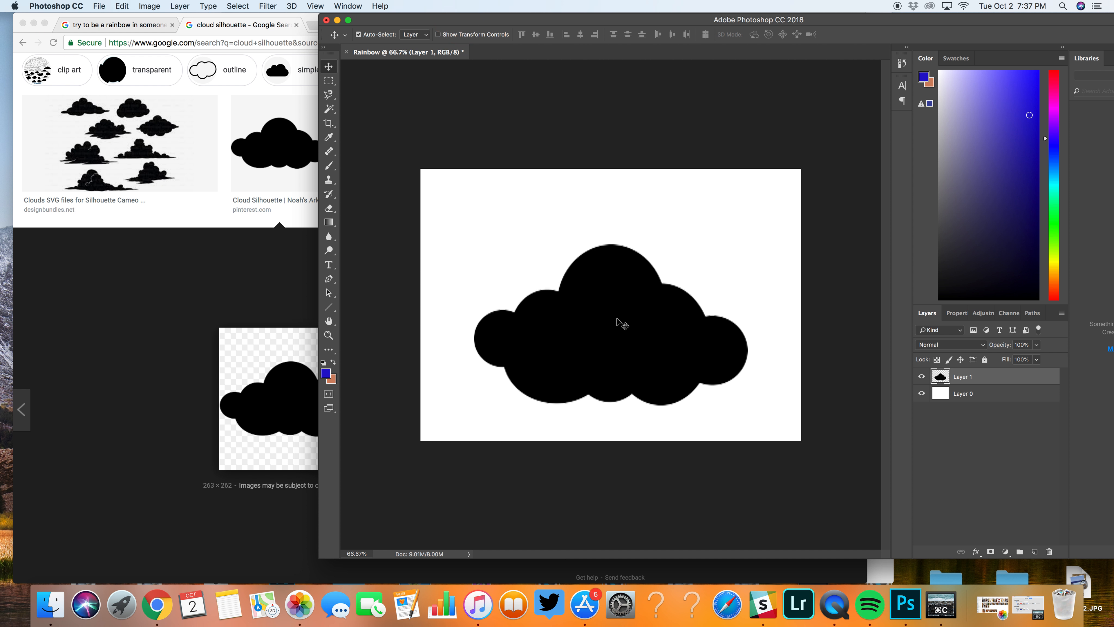
{"action": "left_click_drag", "start_coordinate": [600, 316], "coordinate": [604, 301]}
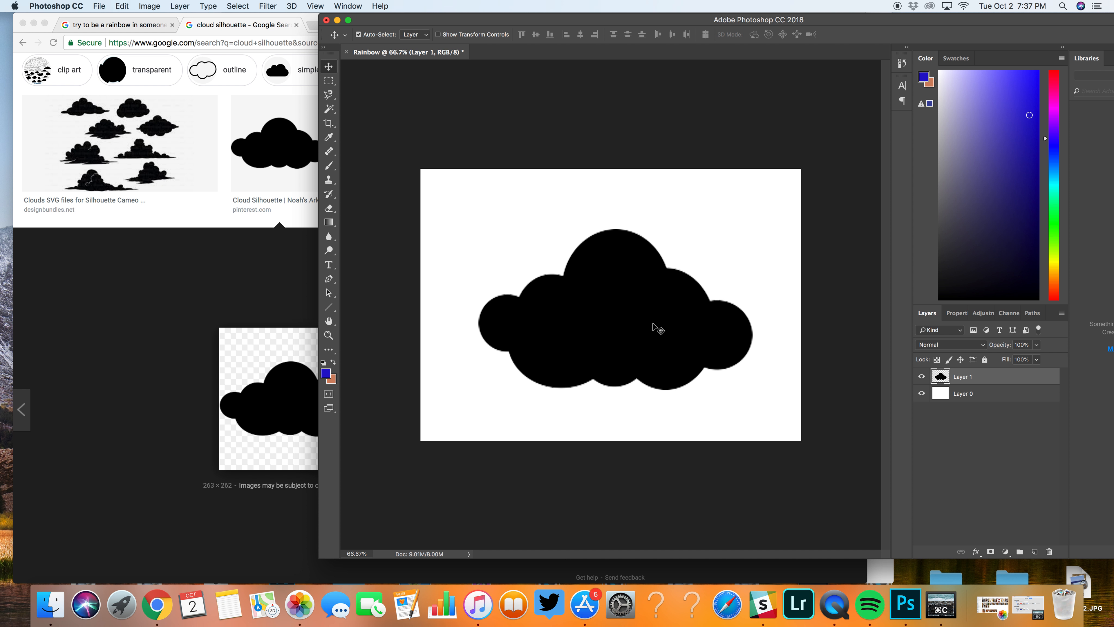
{"action": "left_click", "coordinate": [1037, 346]}
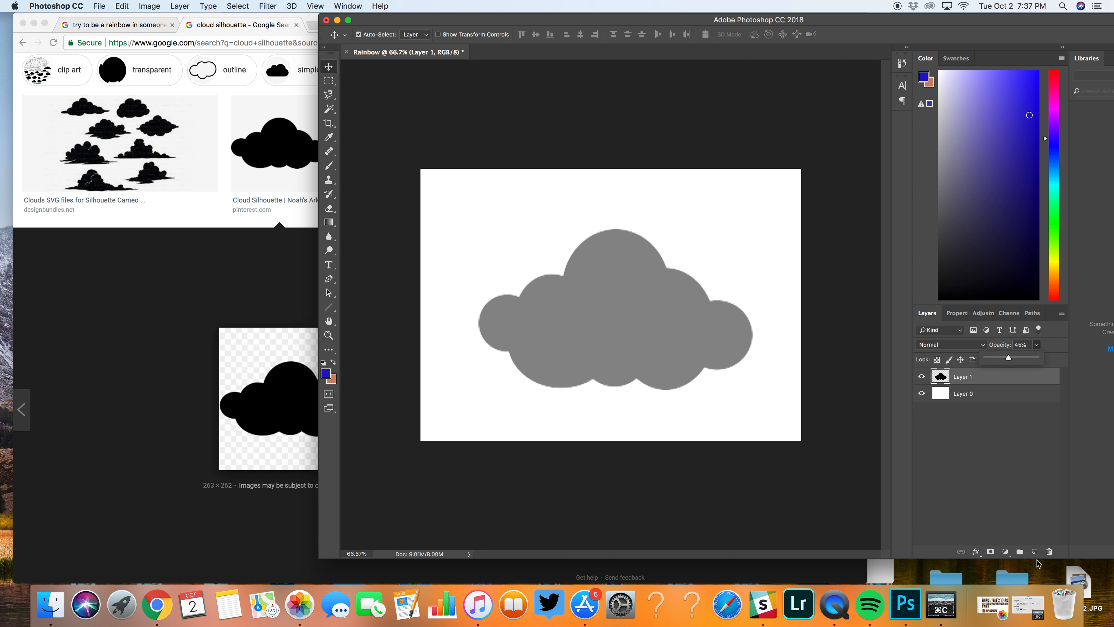
Step: Activate the Horizontal Type tool and expand the Photoshop window to fill the screen
{"action": "left_click_drag", "start_coordinate": [395, 21], "coordinate": [302, 22]}
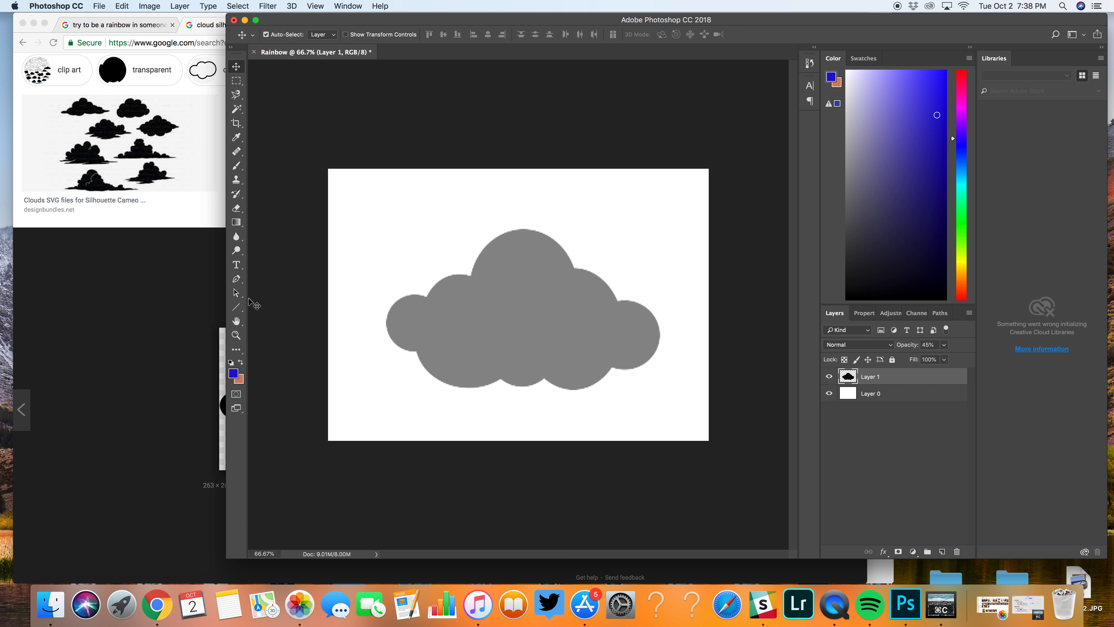
{"action": "left_click", "coordinate": [236, 265]}
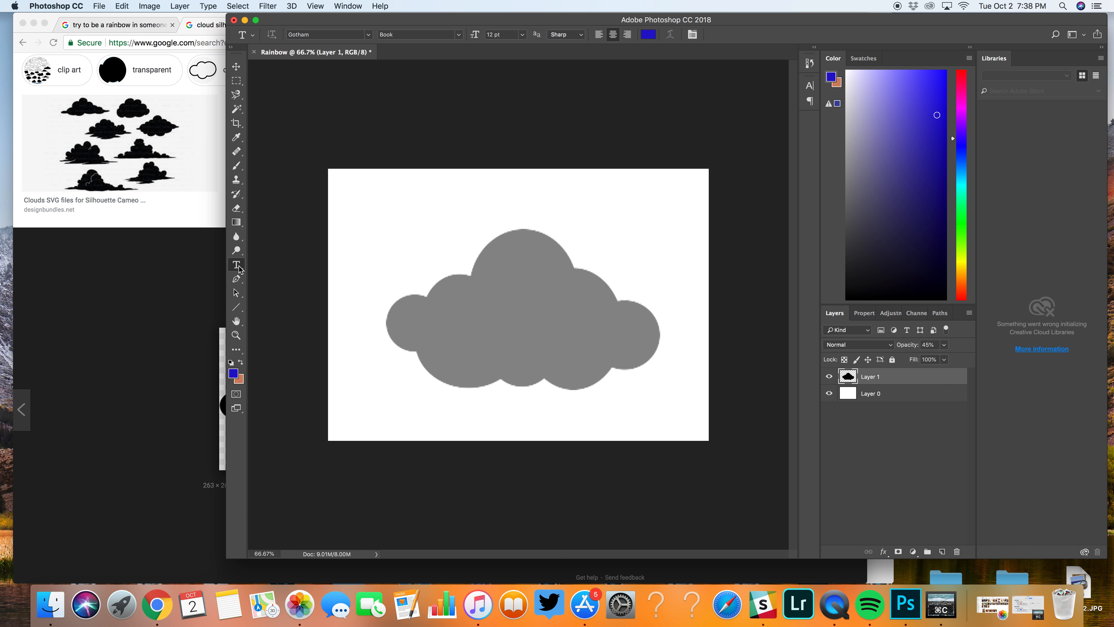
{"action": "left_click_drag", "start_coordinate": [283, 22], "coordinate": [233, 22]}
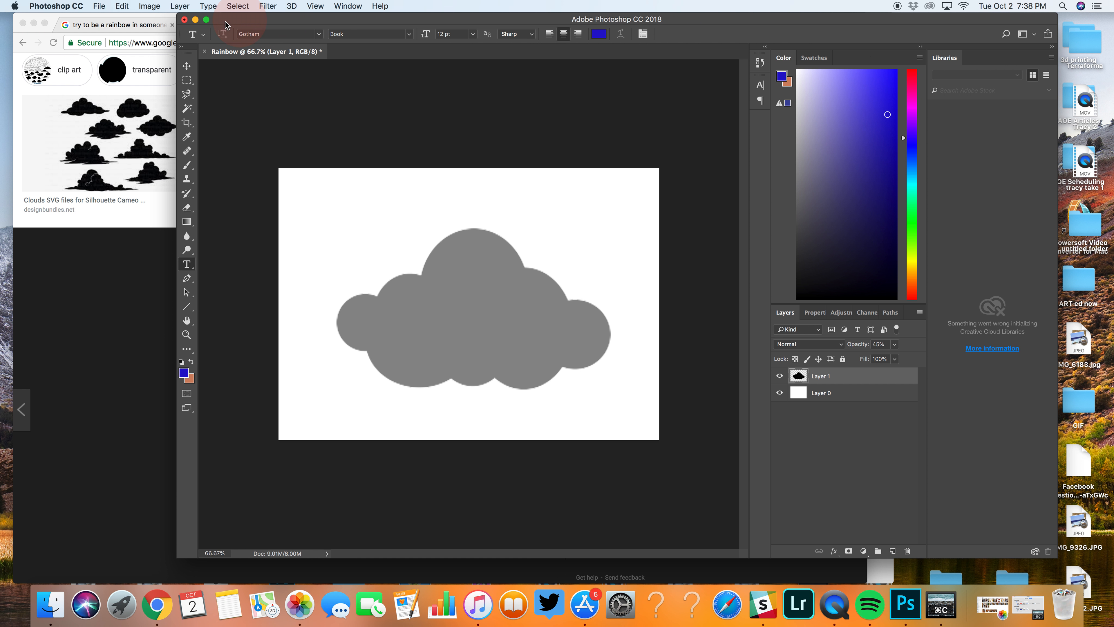
{"action": "left_click", "coordinate": [207, 20]}
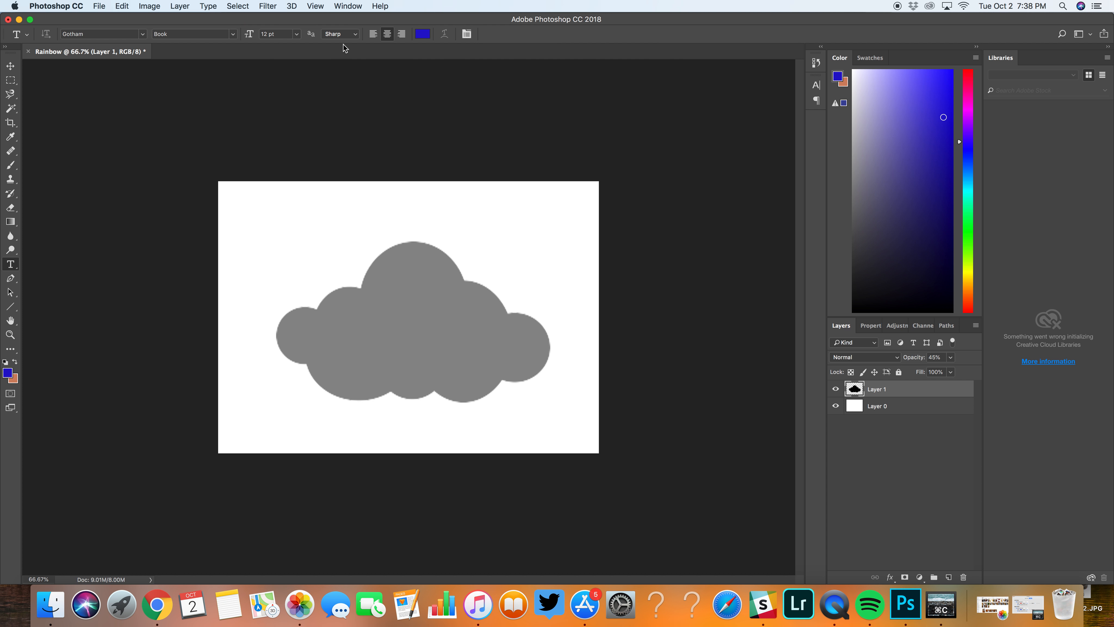
Step: Set the type font to DK Lemon Yellow Sun
{"action": "left_click", "coordinate": [144, 35]}
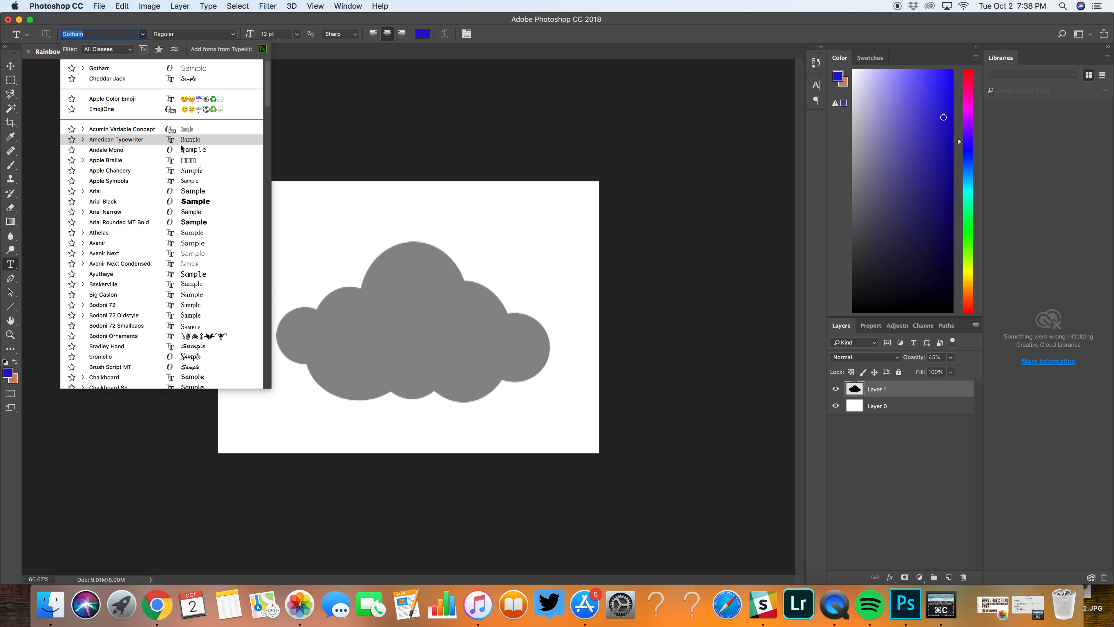
{"action": "scroll", "coordinate": [180, 145], "scroll_direction": "down", "scroll_amount": 5}
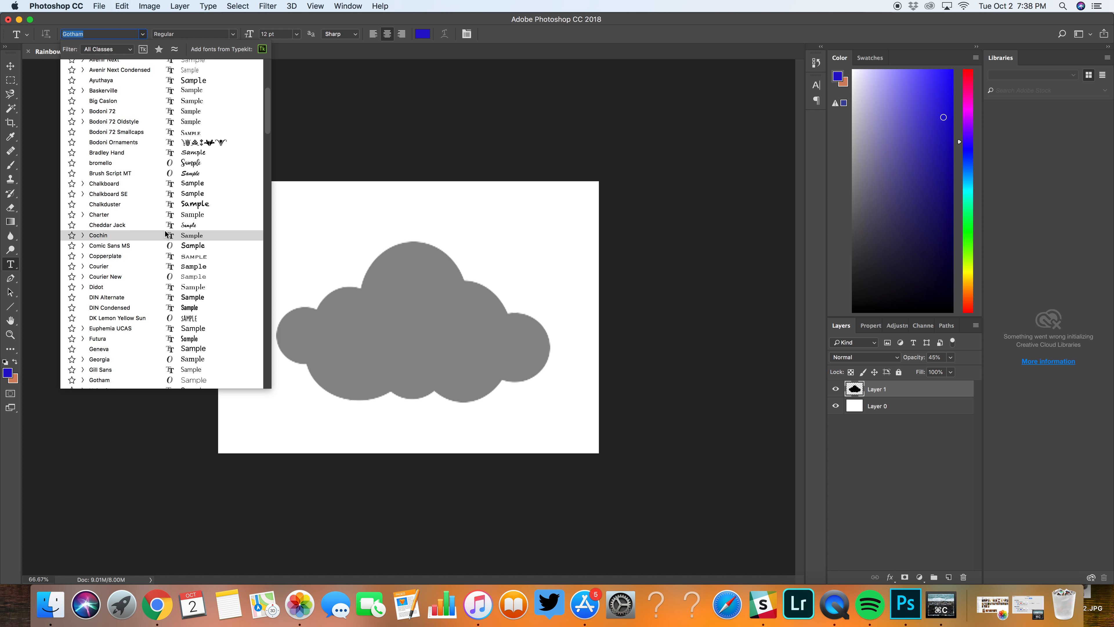
{"action": "scroll", "coordinate": [151, 267], "scroll_direction": "down", "scroll_amount": 15}
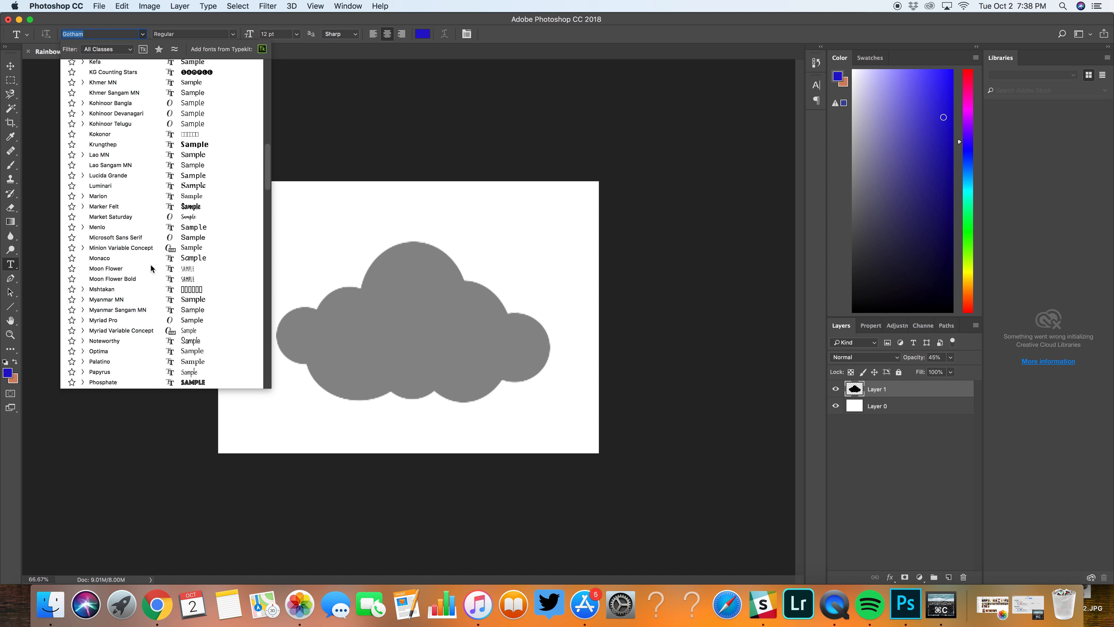
{"action": "scroll", "coordinate": [151, 266], "scroll_direction": "up", "scroll_amount": 5}
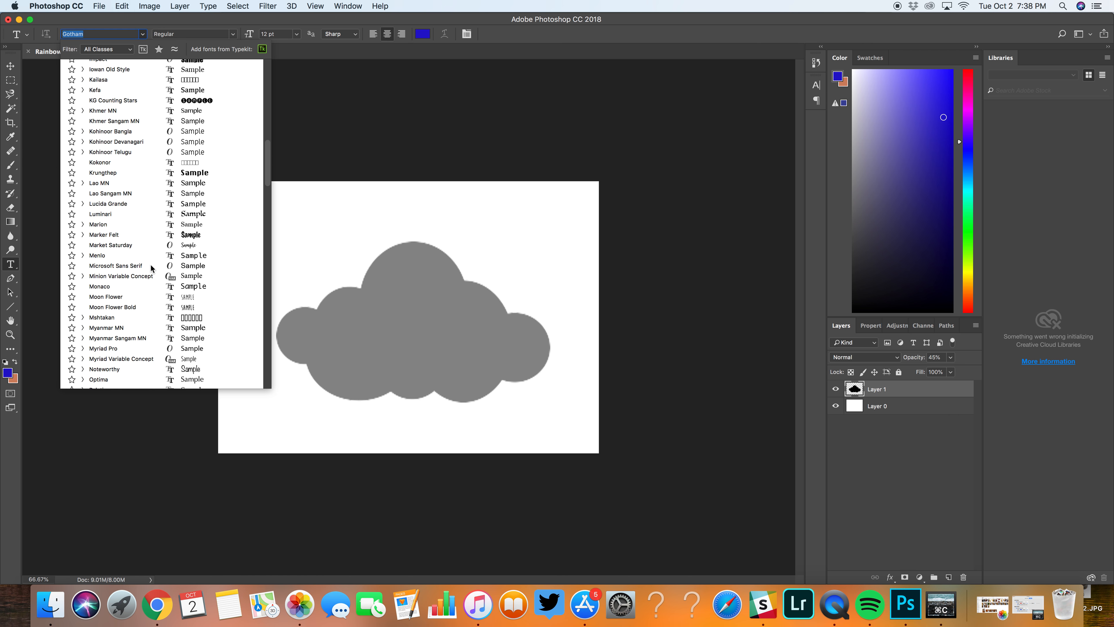
{"action": "scroll", "coordinate": [151, 266], "scroll_direction": "up", "scroll_amount": 15}
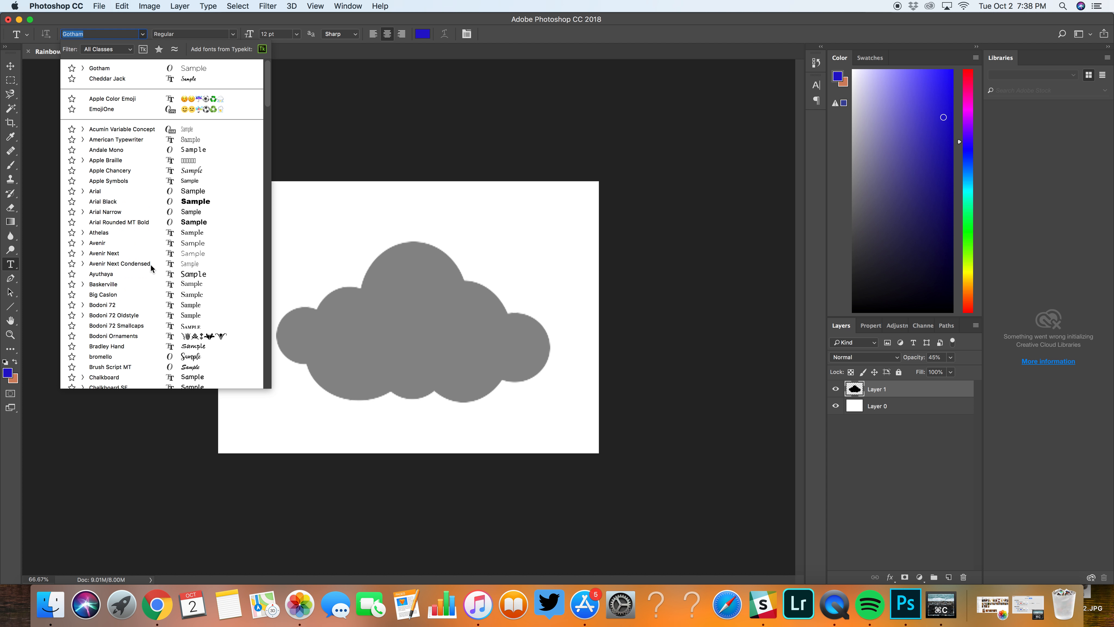
{"action": "scroll", "coordinate": [151, 268], "scroll_direction": "down", "scroll_amount": 15}
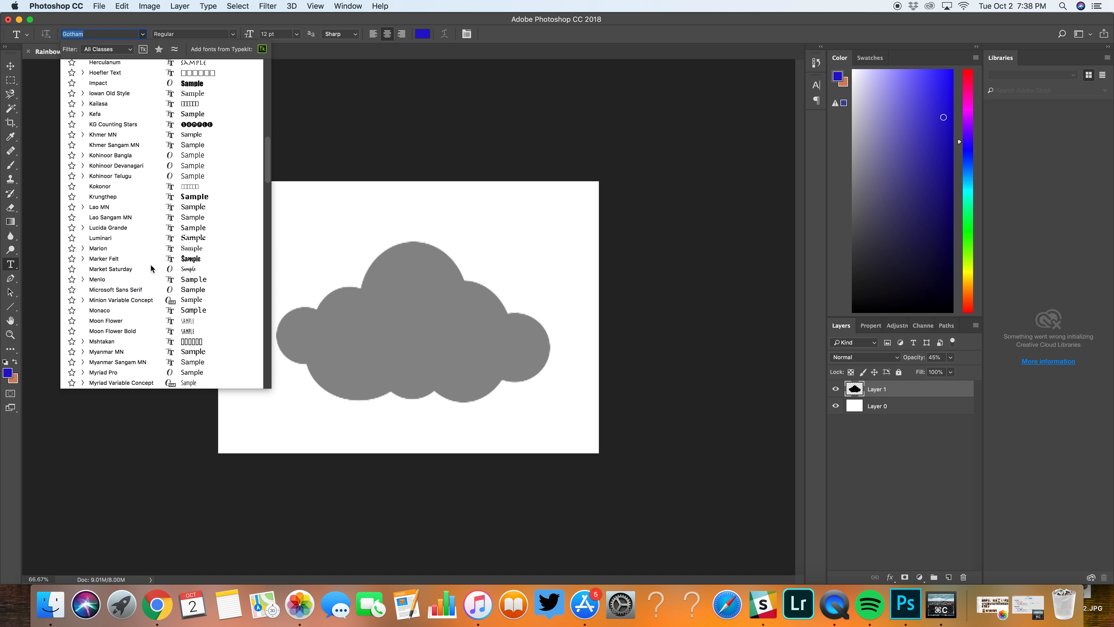
{"action": "scroll", "coordinate": [151, 266], "scroll_direction": "down", "scroll_amount": 15}
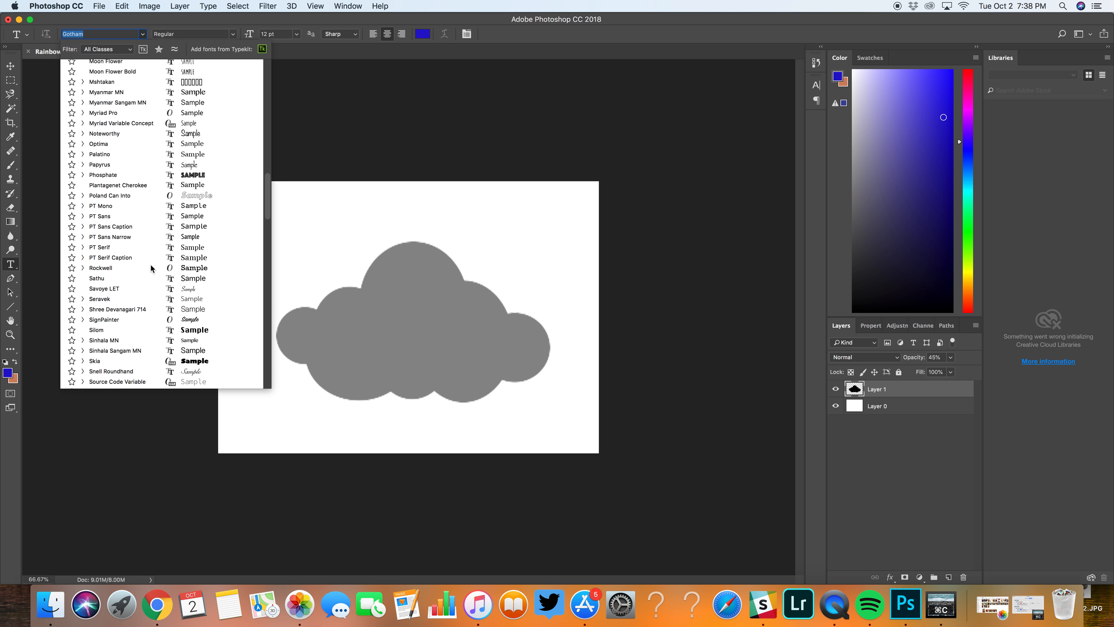
{"action": "scroll", "coordinate": [150, 267], "scroll_direction": "up", "scroll_amount": 10}
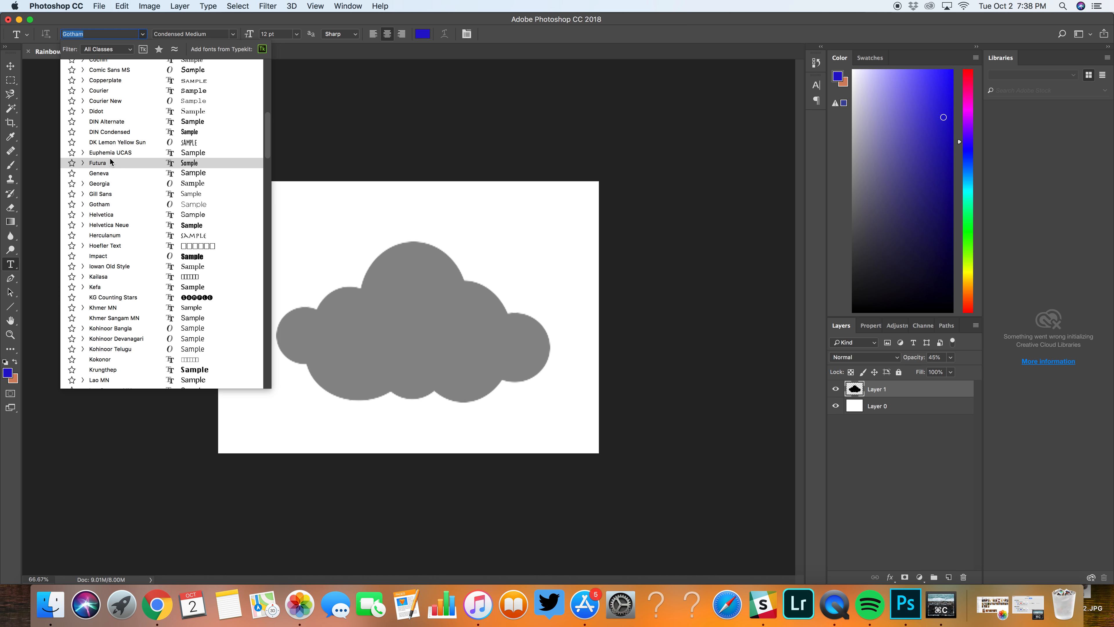
{"action": "left_click", "coordinate": [114, 143]}
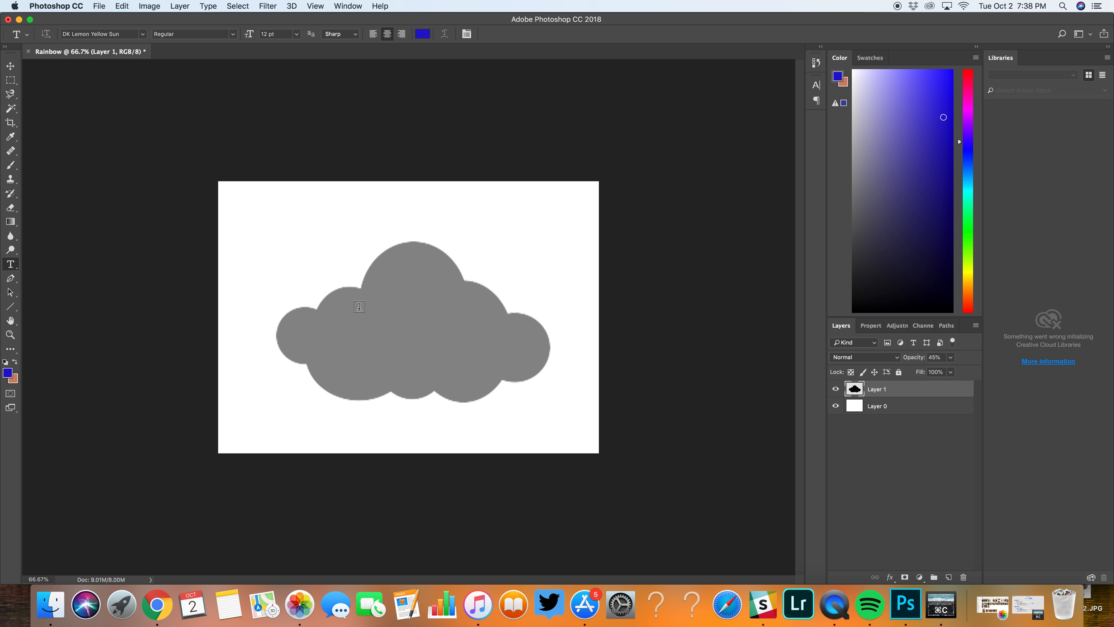
Step: Start a text line on the upper part of the cloud with Smooth anti-aliasing and a 72 pt font size
{"action": "left_click", "coordinate": [383, 281]}
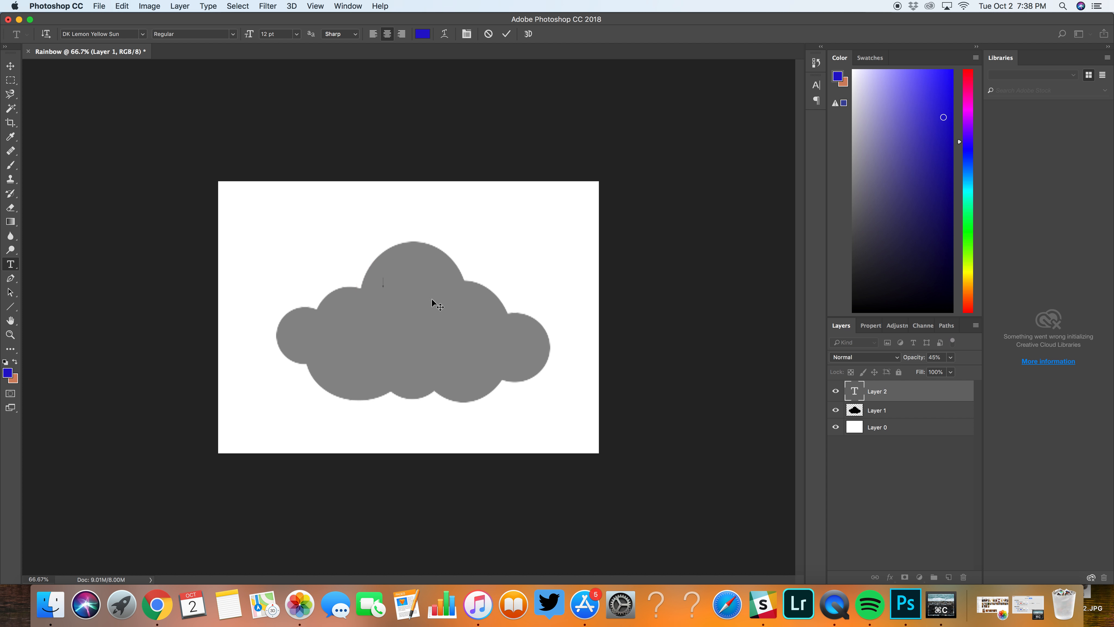
{"action": "left_click", "coordinate": [359, 38]}
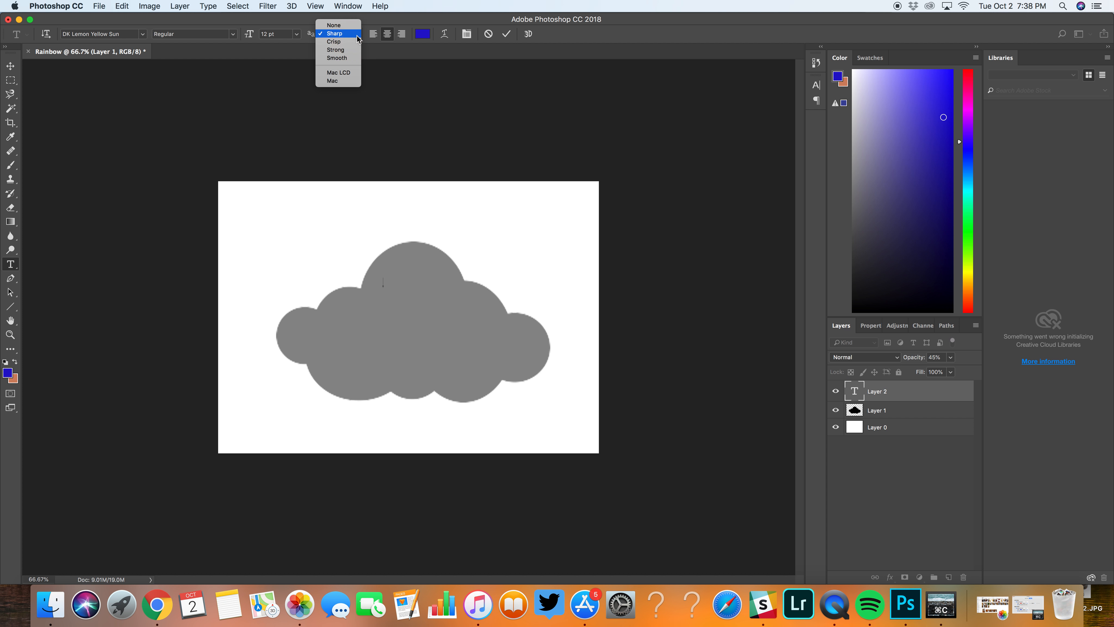
{"action": "left_click", "coordinate": [349, 59]}
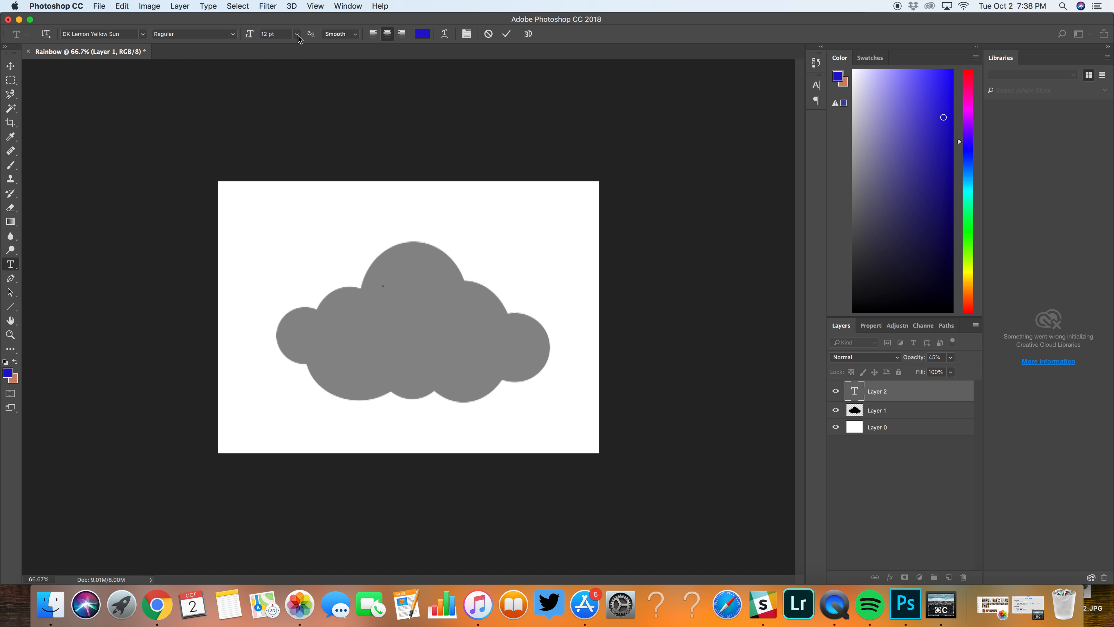
{"action": "left_click", "coordinate": [298, 36]}
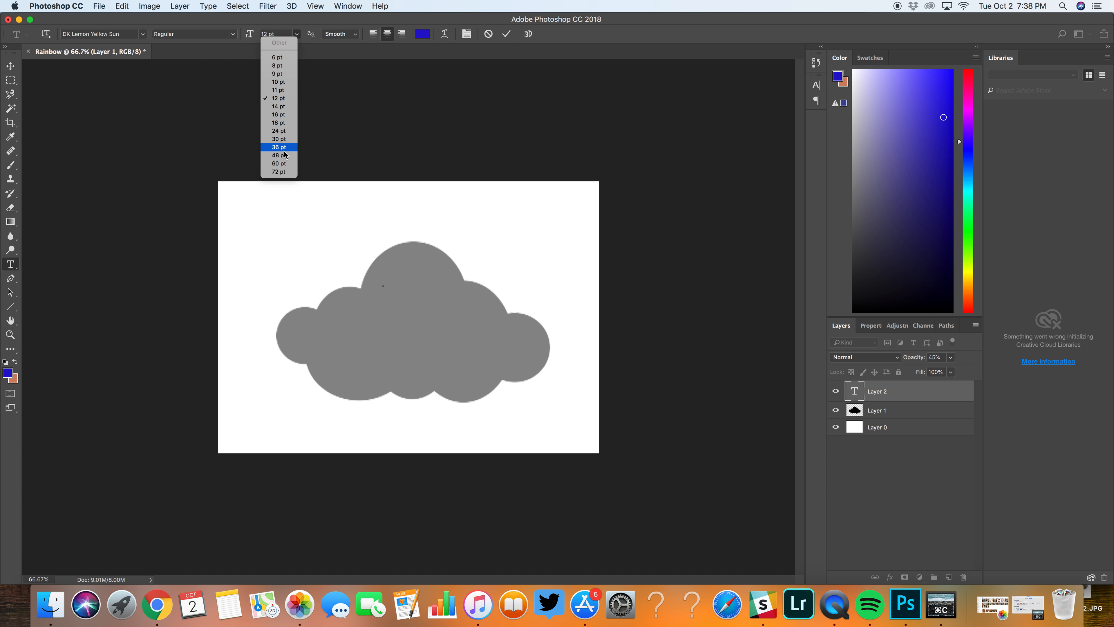
{"action": "left_click", "coordinate": [282, 172]}
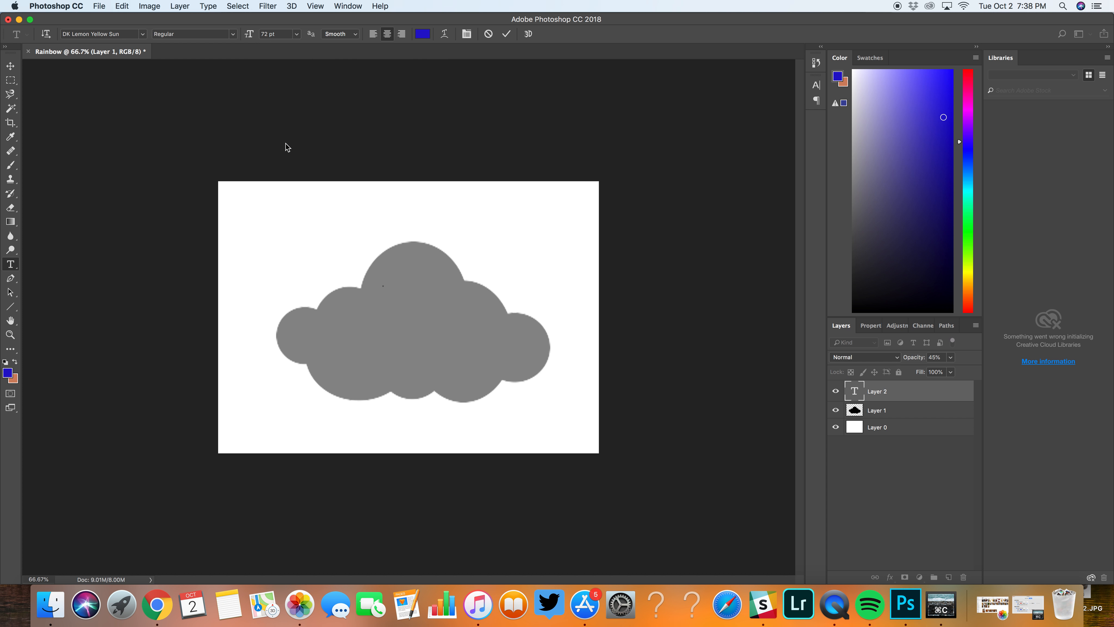
{"action": "left_click", "coordinate": [263, 34]}
Step: Enter the word "Try" in the text line on the cloud and commit it with the Move tool
{"action": "left_click", "coordinate": [383, 286]}
{"action": "type", "text": "T"}
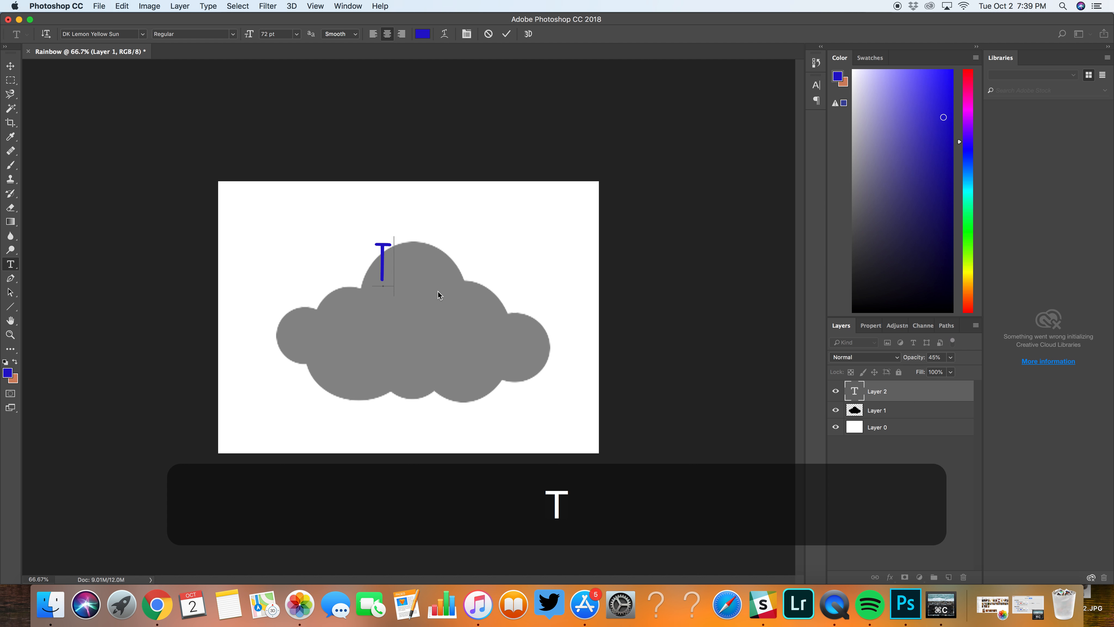
{"action": "type", "text": "ry"}
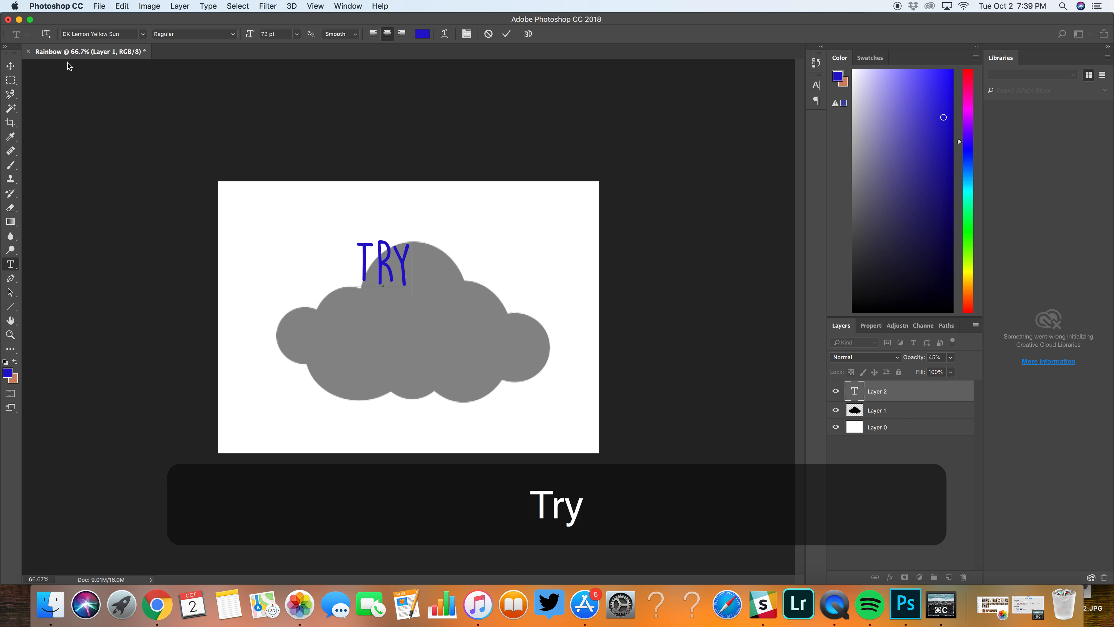
{"action": "left_click", "coordinate": [11, 65]}
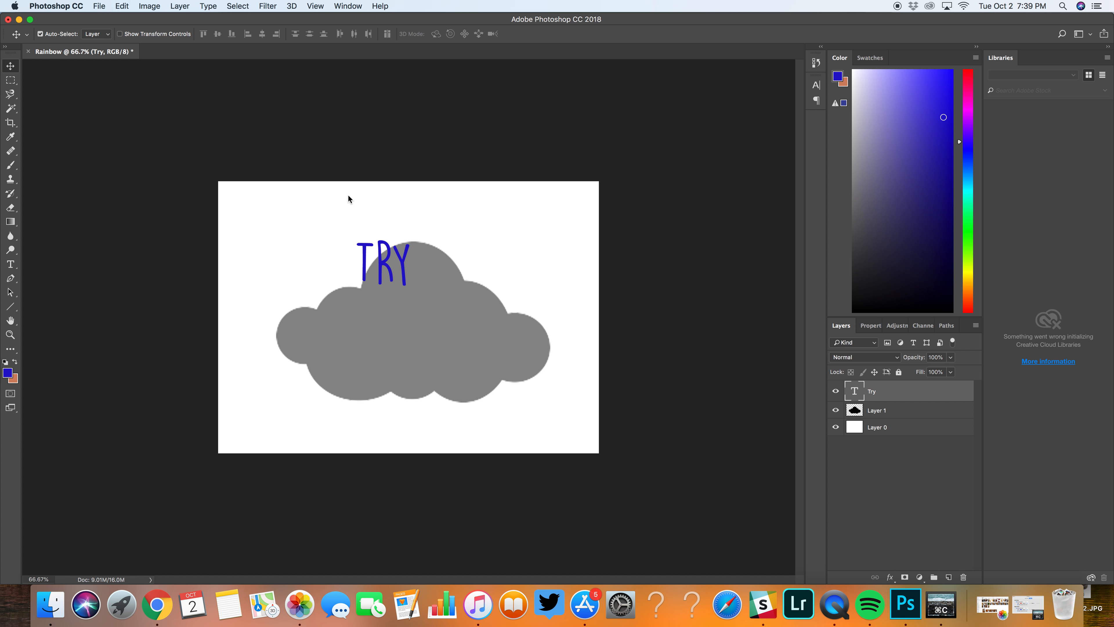
Step: Center "Try" in the cloud's top bump and add a separate text line "To be a" directly below it
{"action": "left_click_drag", "start_coordinate": [369, 255], "coordinate": [399, 268]}
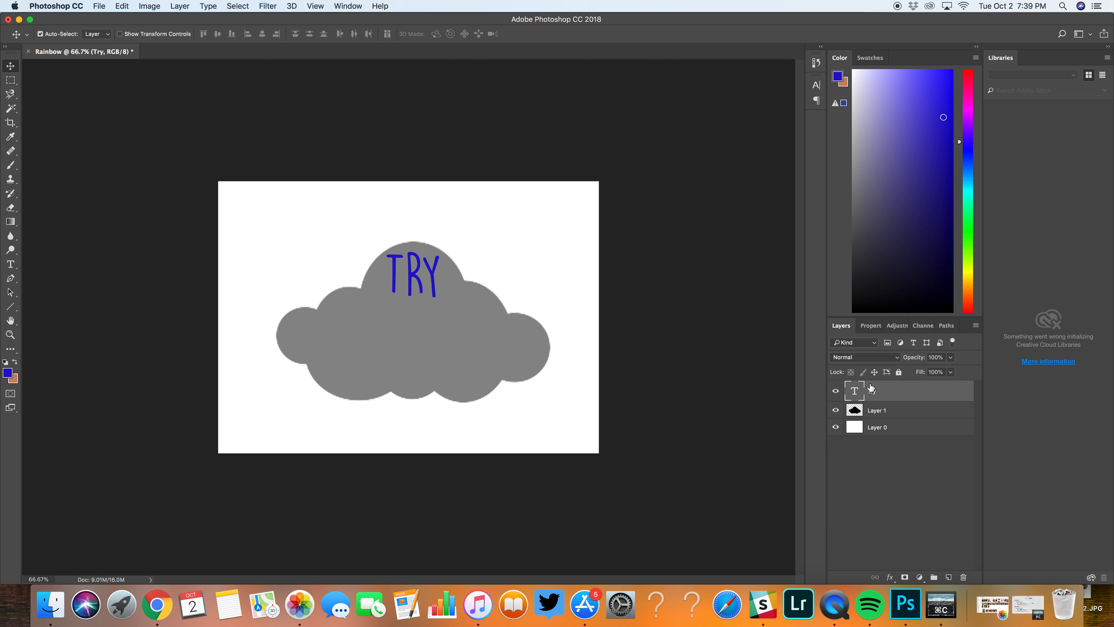
{"action": "left_click", "coordinate": [70, 307]}
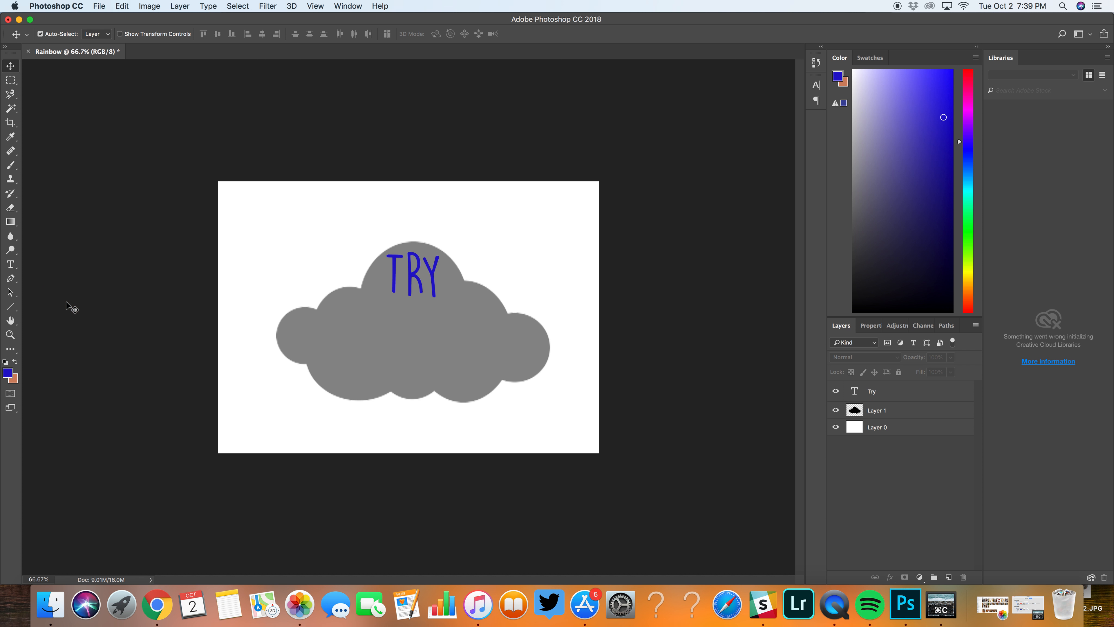
{"action": "left_click", "coordinate": [10, 265]}
{"action": "left_click", "coordinate": [344, 324]}
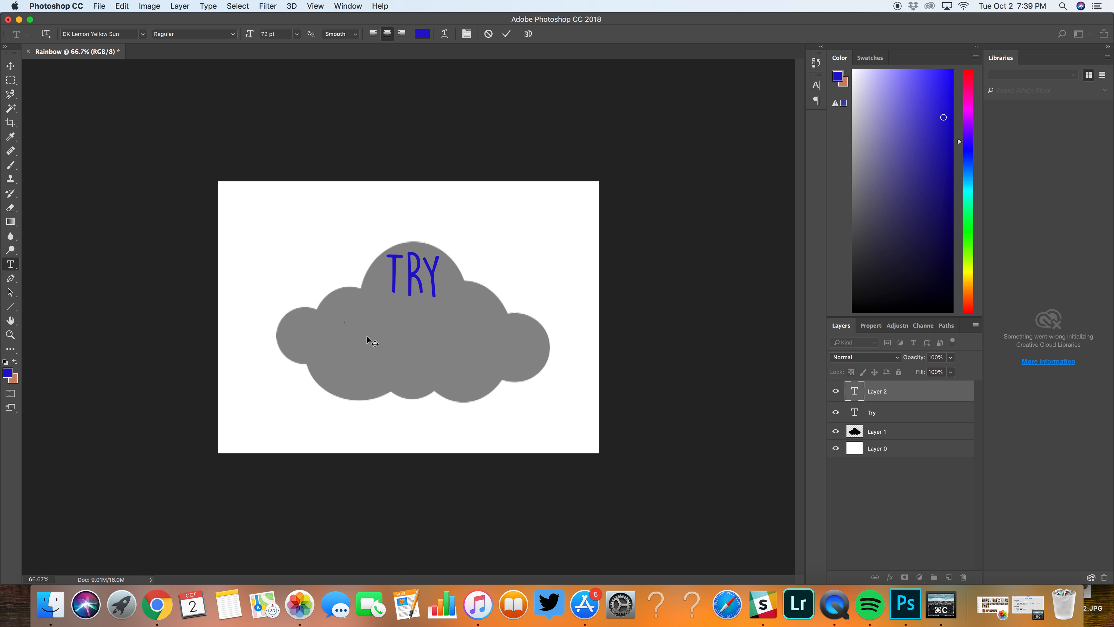
{"action": "type", "text": "To be"}
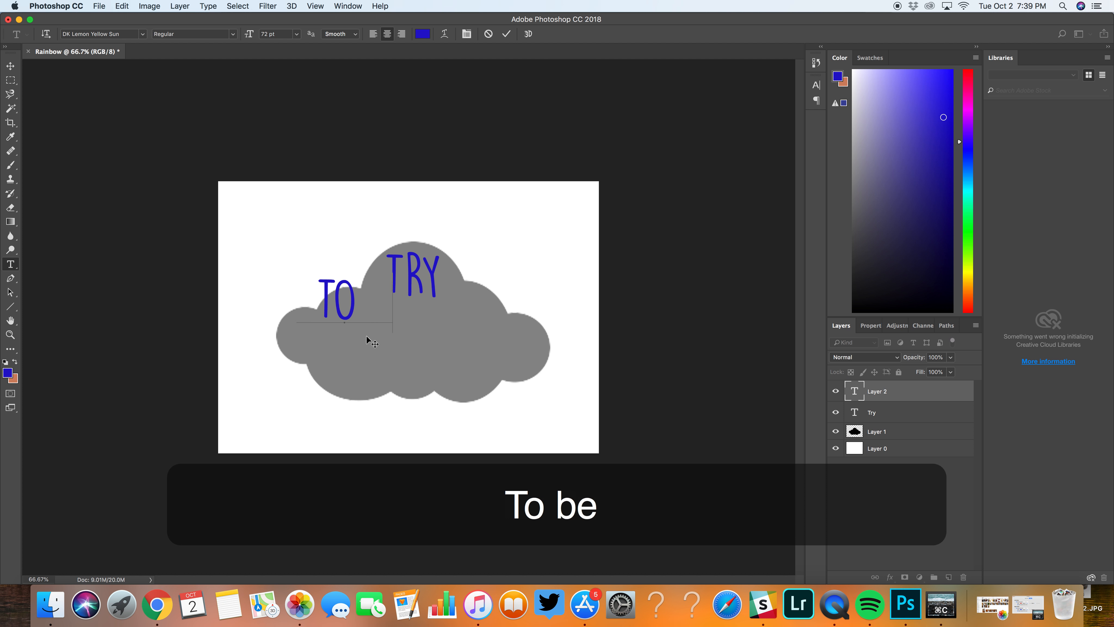
{"action": "type", "text": " a"}
{"action": "left_click", "coordinate": [11, 65]}
{"action": "left_click_drag", "start_coordinate": [345, 324], "coordinate": [407, 332]}
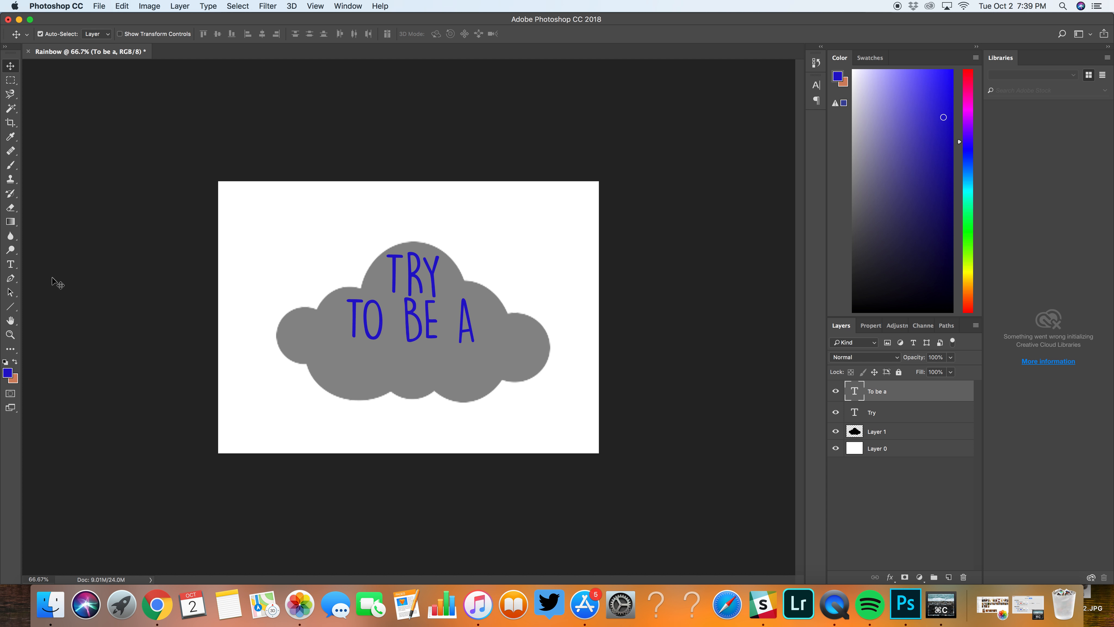
Step: Add a separate text line "Rainbow" and position it centered directly beneath "To be a"
{"action": "left_click", "coordinate": [10, 264]}
{"action": "left_click", "coordinate": [362, 363]}
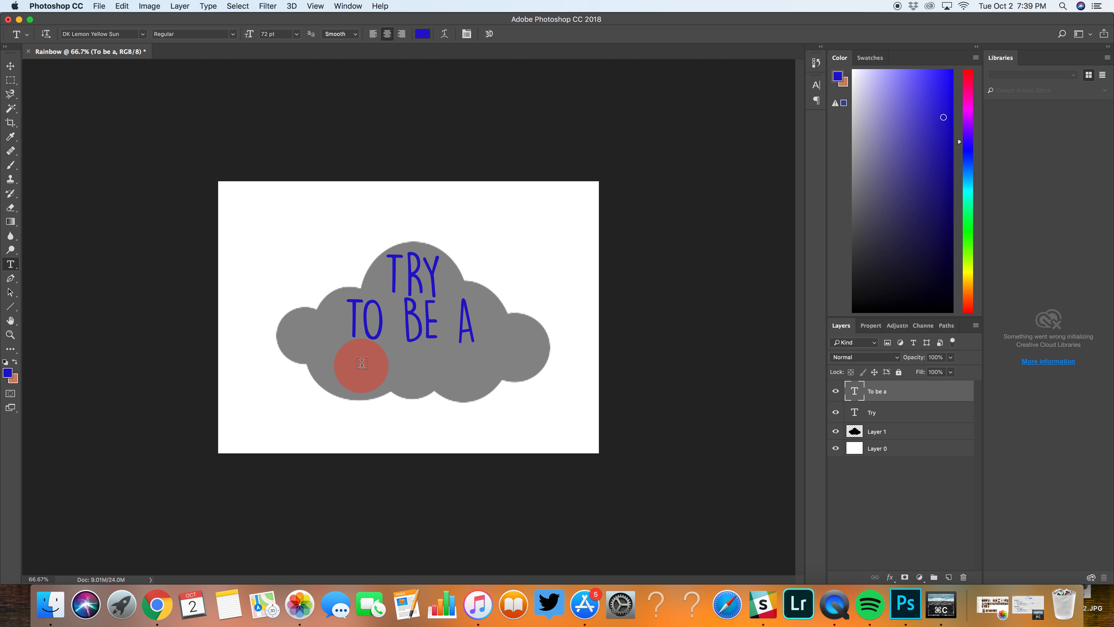
{"action": "type", "text": "Rainbow"}
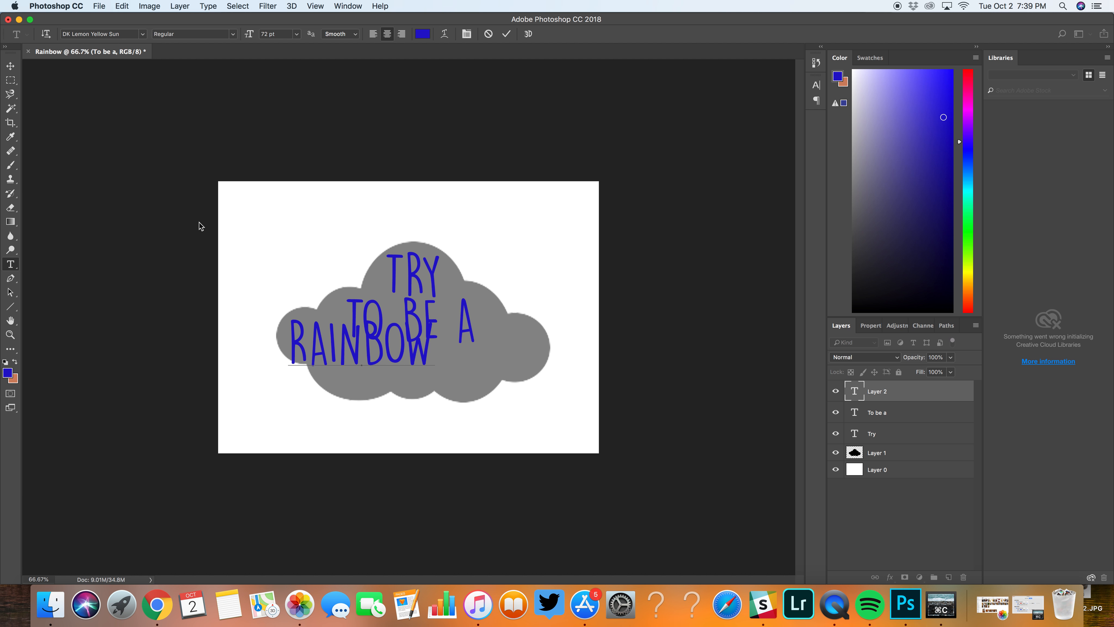
{"action": "left_click", "coordinate": [10, 65]}
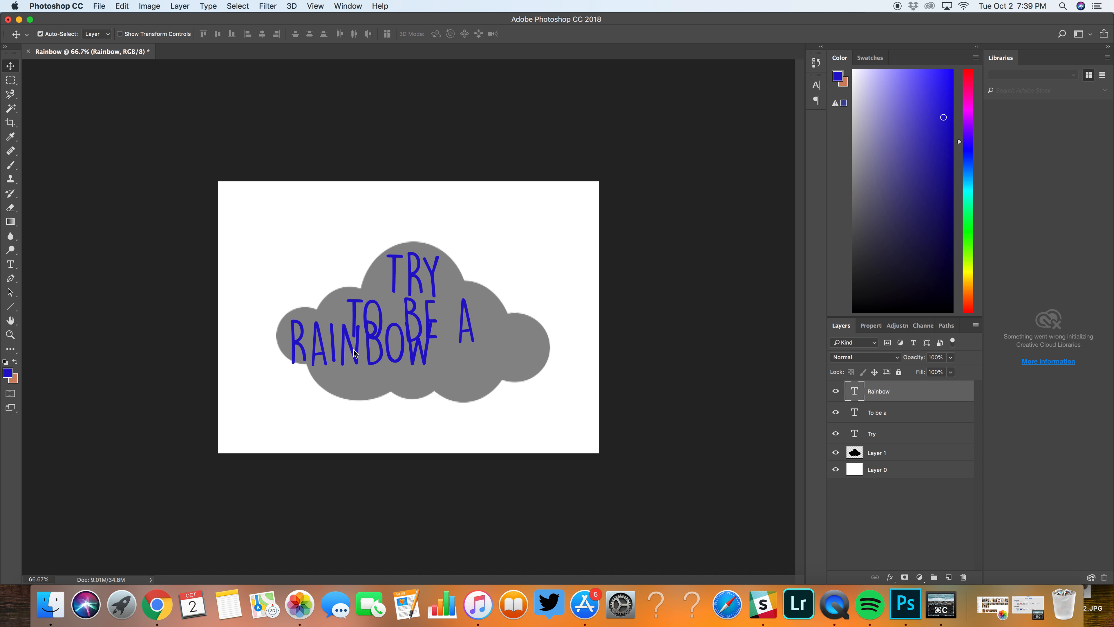
{"action": "left_click_drag", "start_coordinate": [352, 350], "coordinate": [406, 375]}
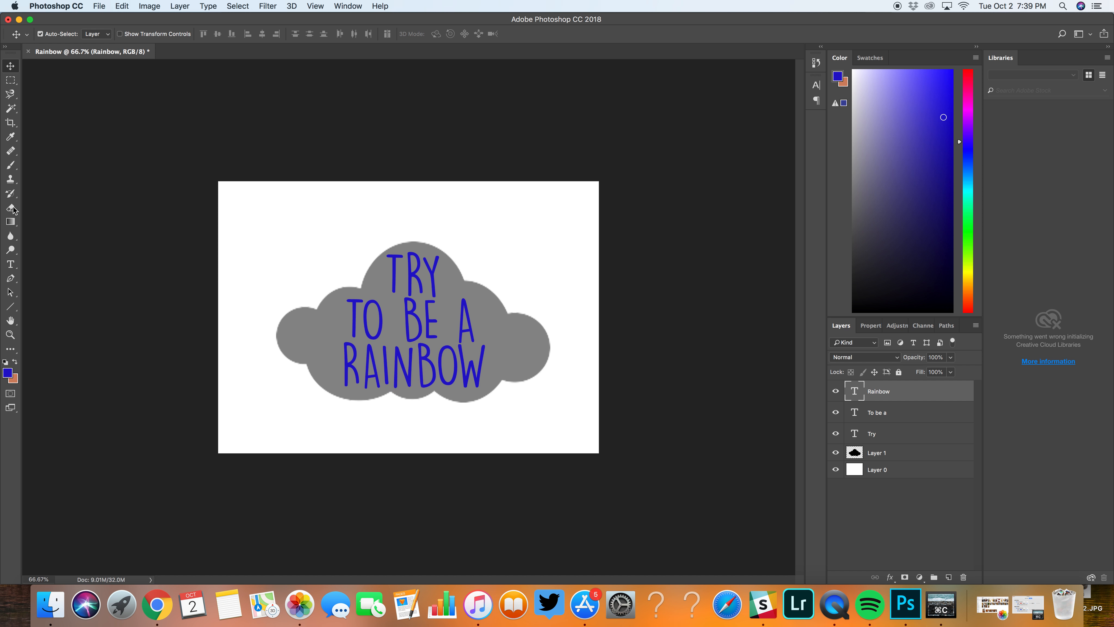
Step: Add a separate text line "In someone" and place it beneath "Rainbow", across the cloud's lower edge
{"action": "left_click", "coordinate": [13, 265]}
{"action": "left_click", "coordinate": [366, 406]}
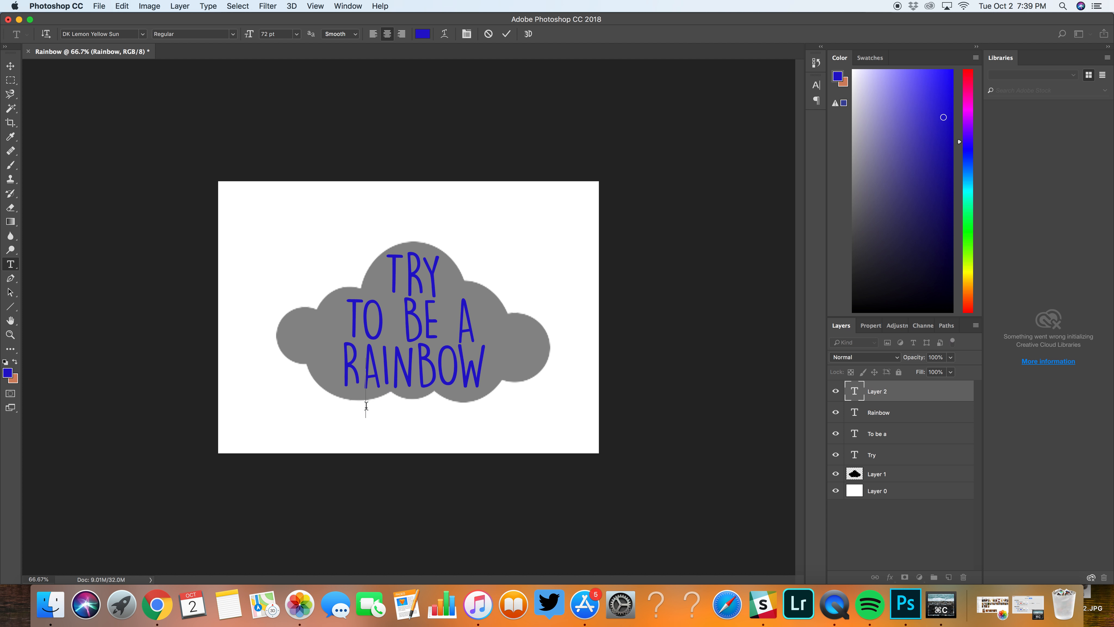
{"action": "type", "text": "In"}
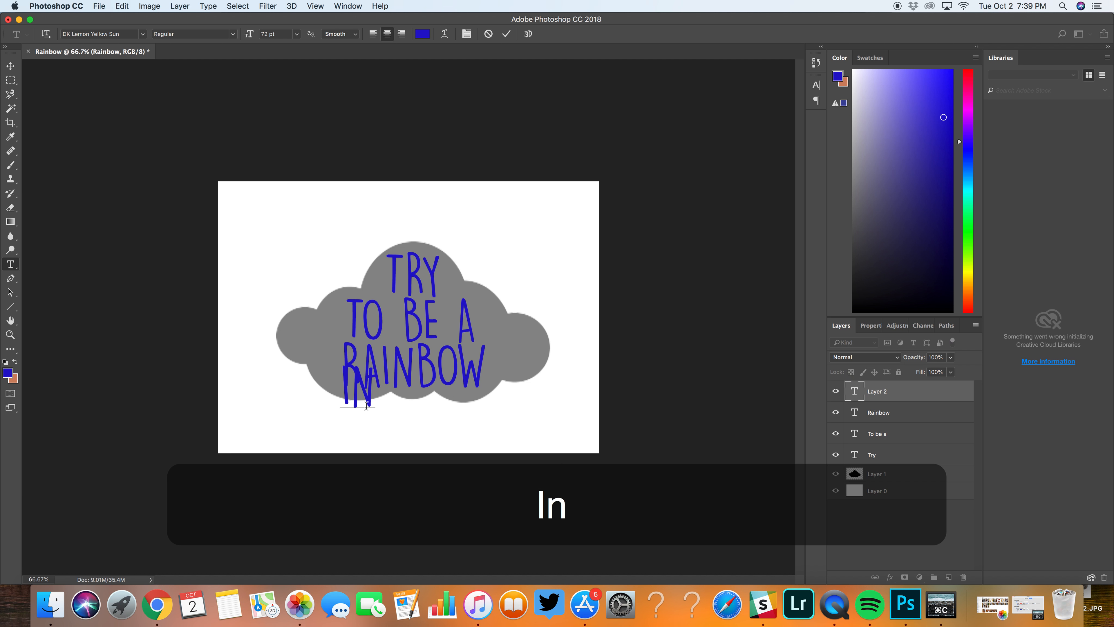
{"action": "type", "text": " some"}
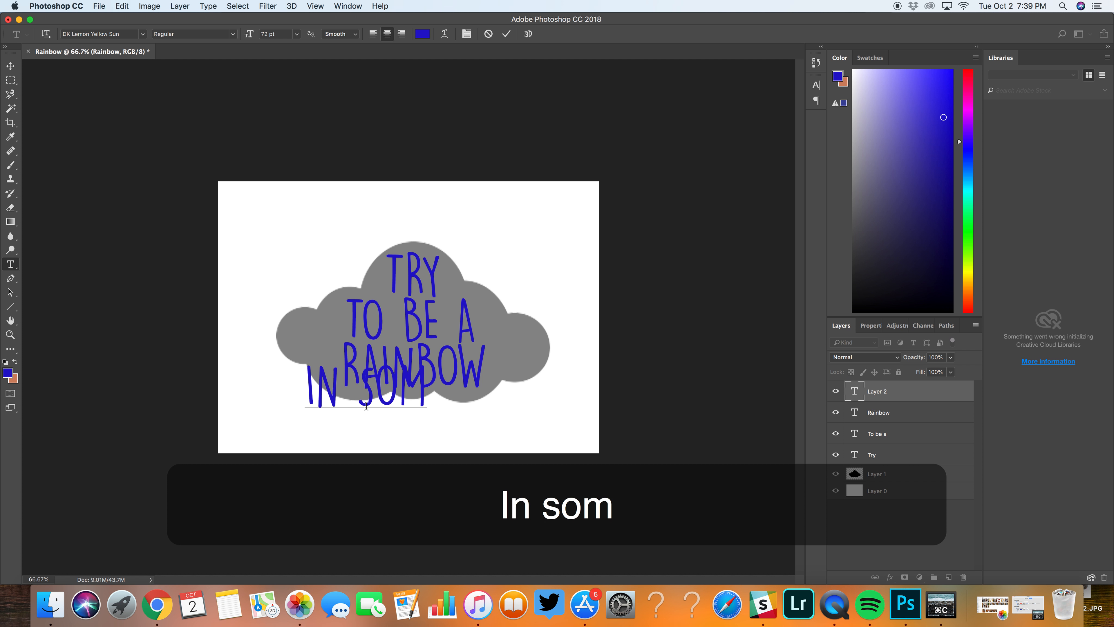
{"action": "type", "text": "on"}
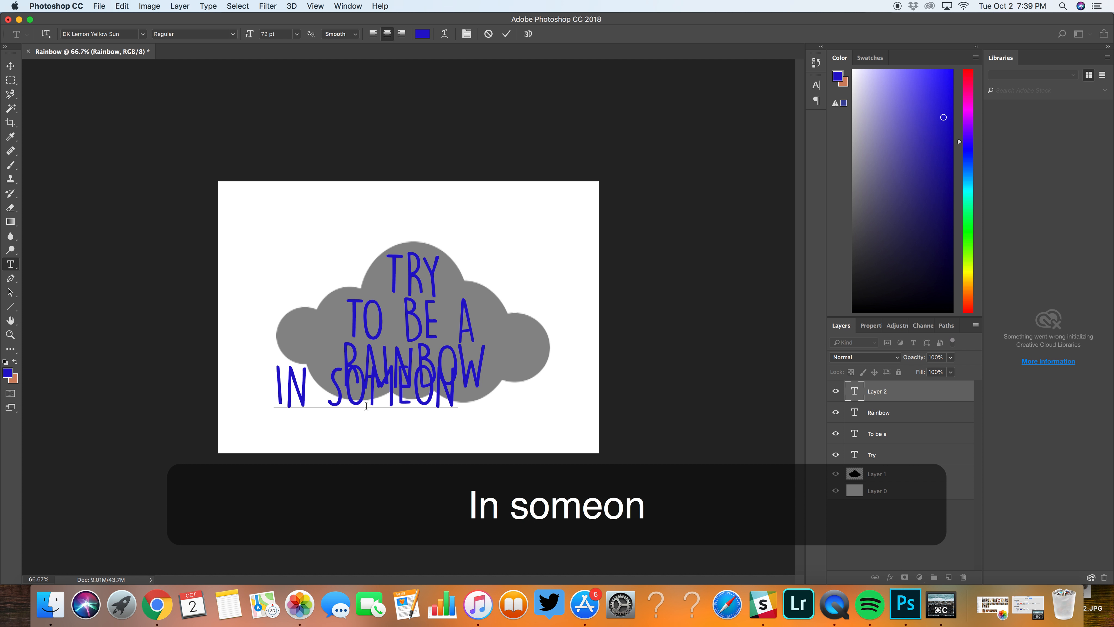
{"action": "type", "text": "e"}
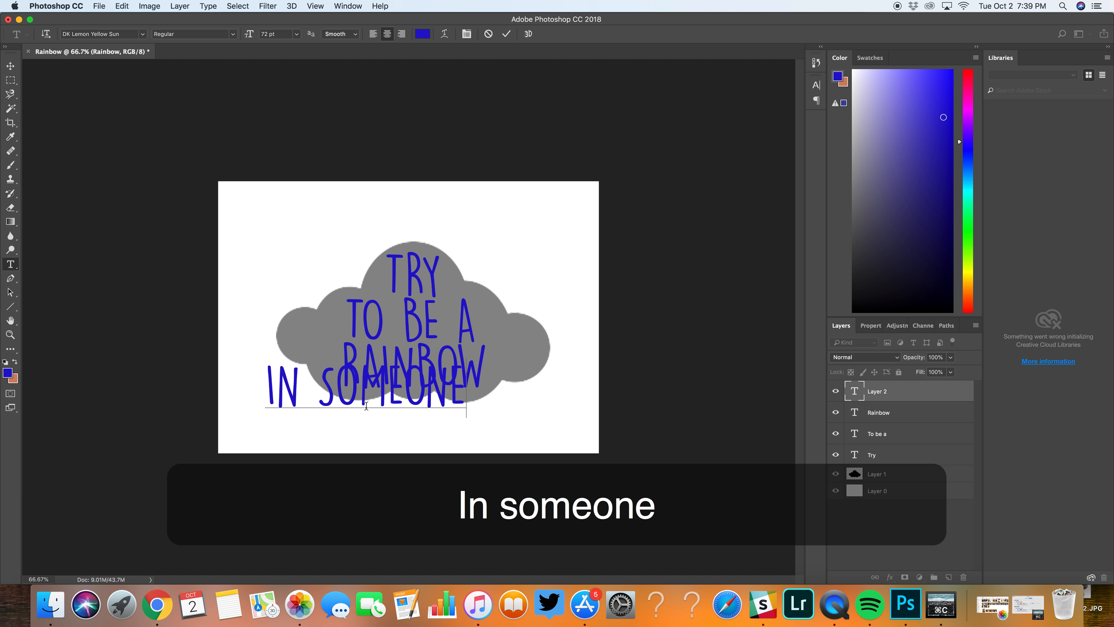
{"action": "left_click", "coordinate": [10, 65]}
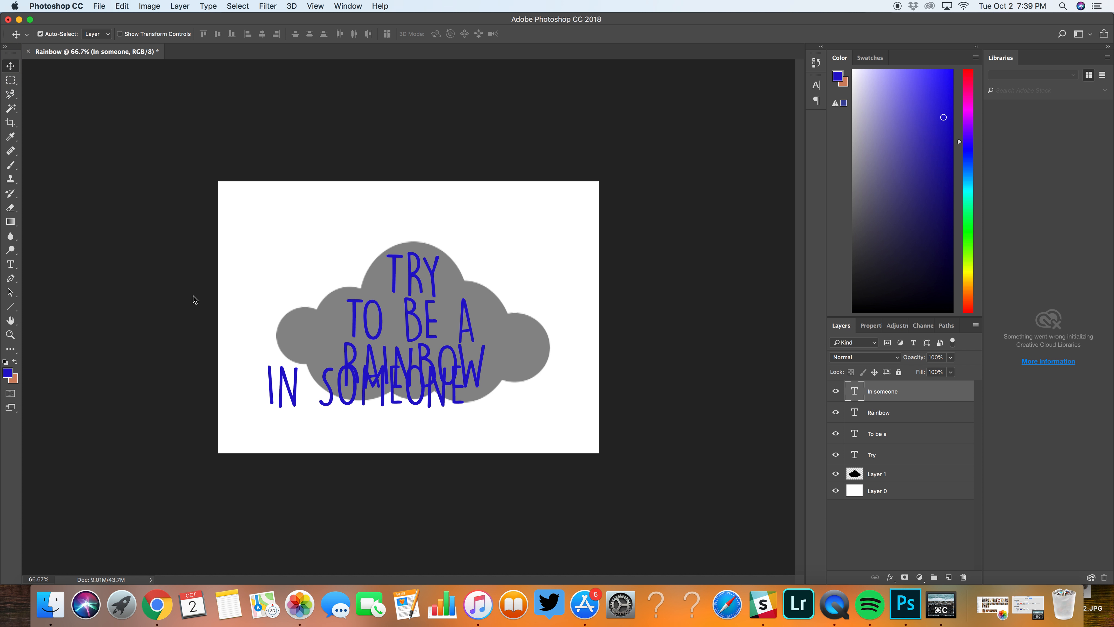
{"action": "left_click_drag", "start_coordinate": [329, 397], "coordinate": [382, 425]}
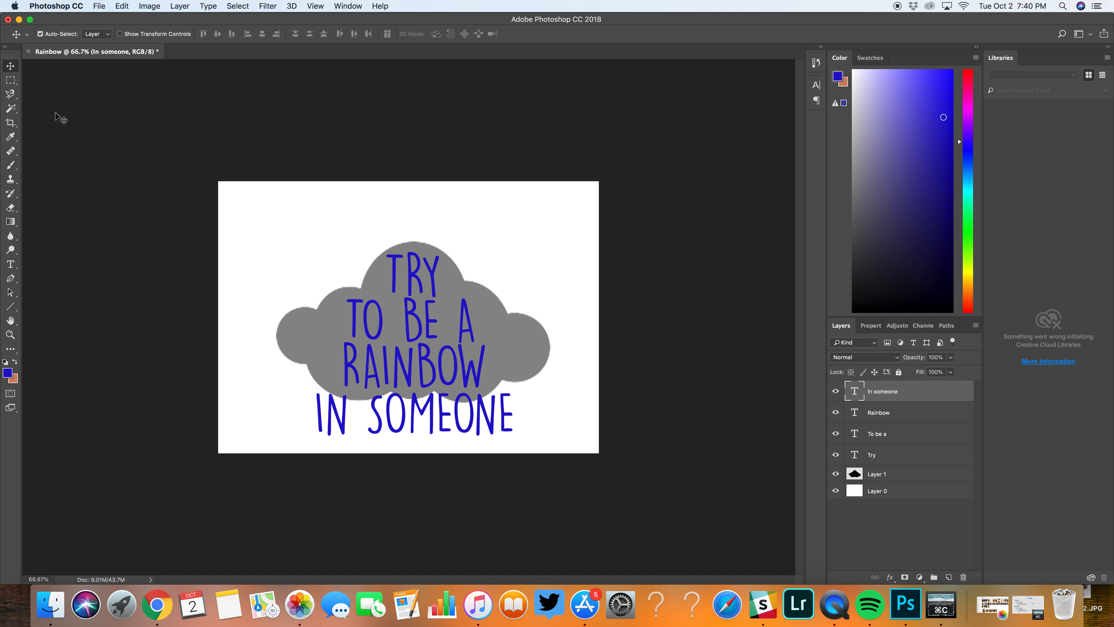
Step: Add a separate text line "Else's Cloud" and park it in the white area above the cloud
{"action": "left_click", "coordinate": [10, 264]}
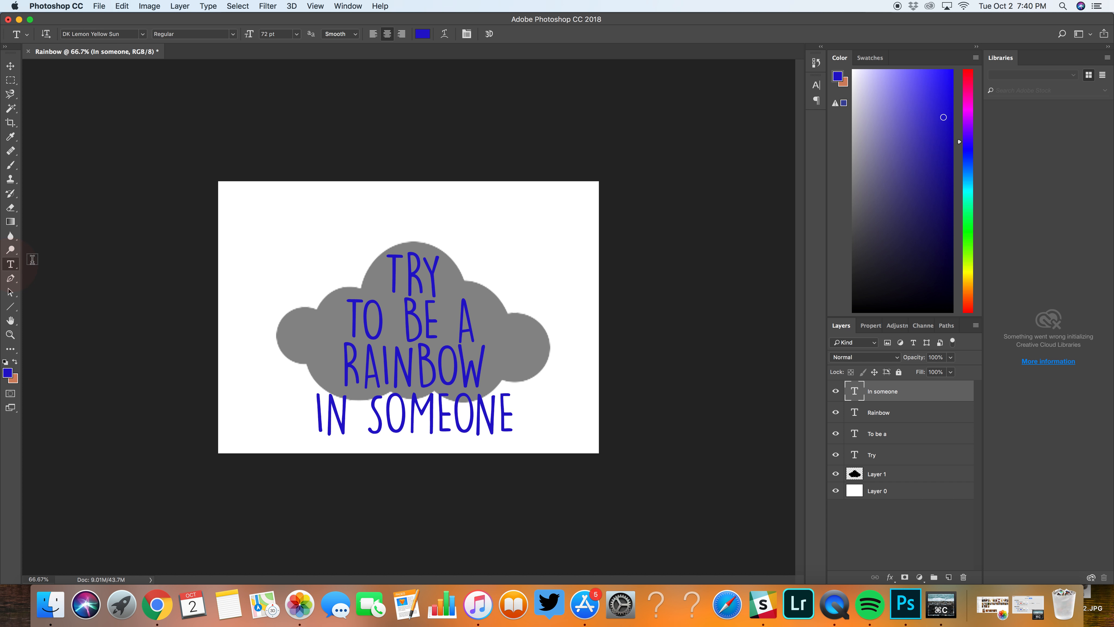
{"action": "left_click", "coordinate": [258, 221]}
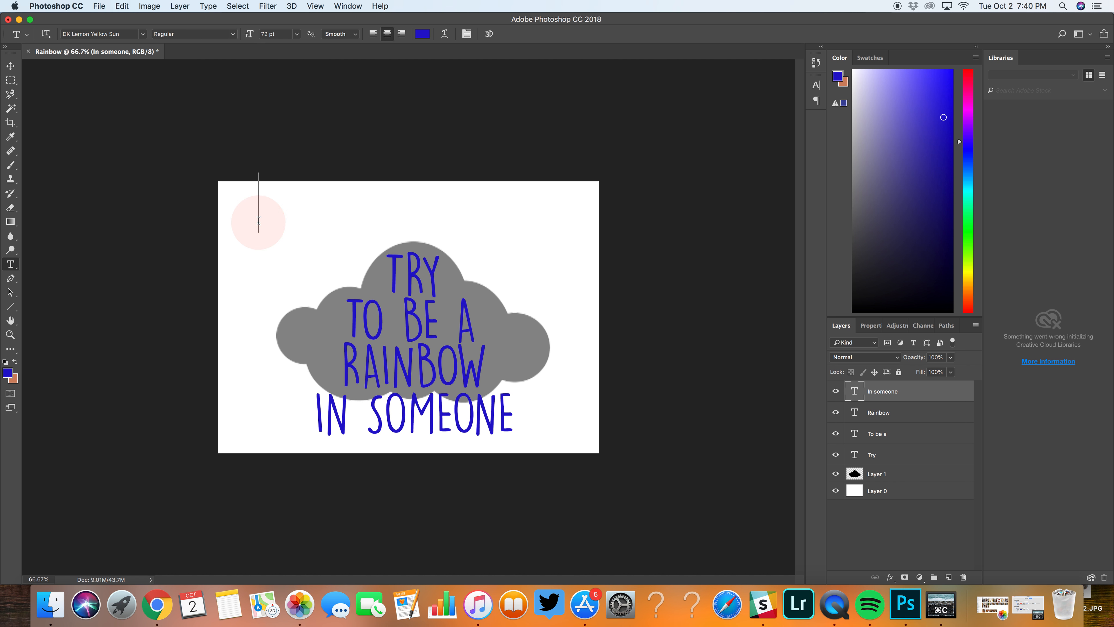
{"action": "type", "text": "Else"}
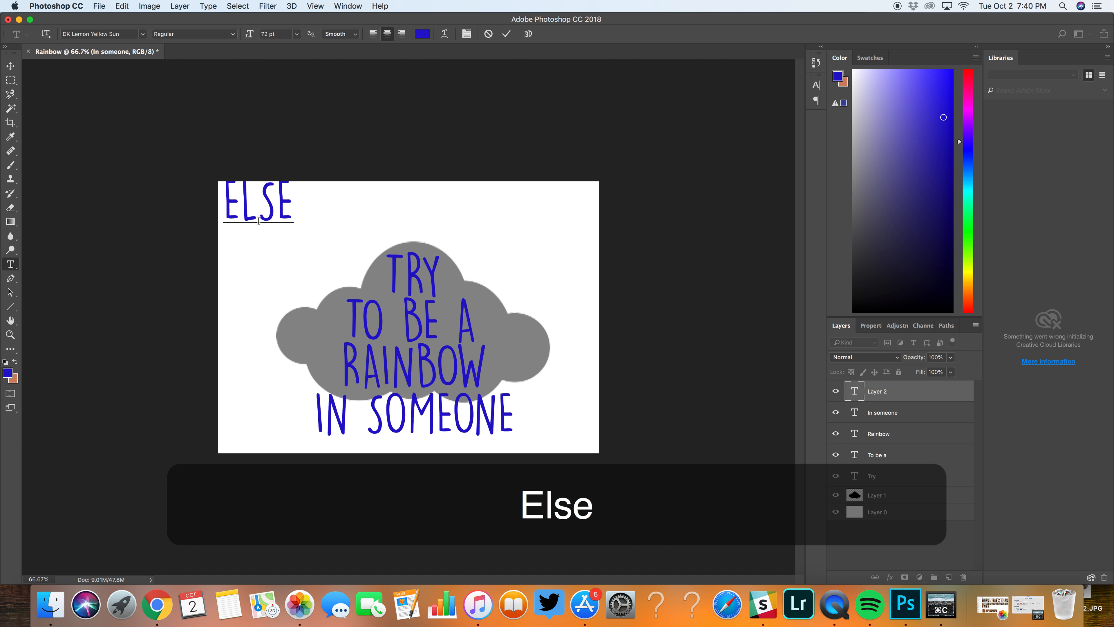
{"action": "type", "text": "'s C"}
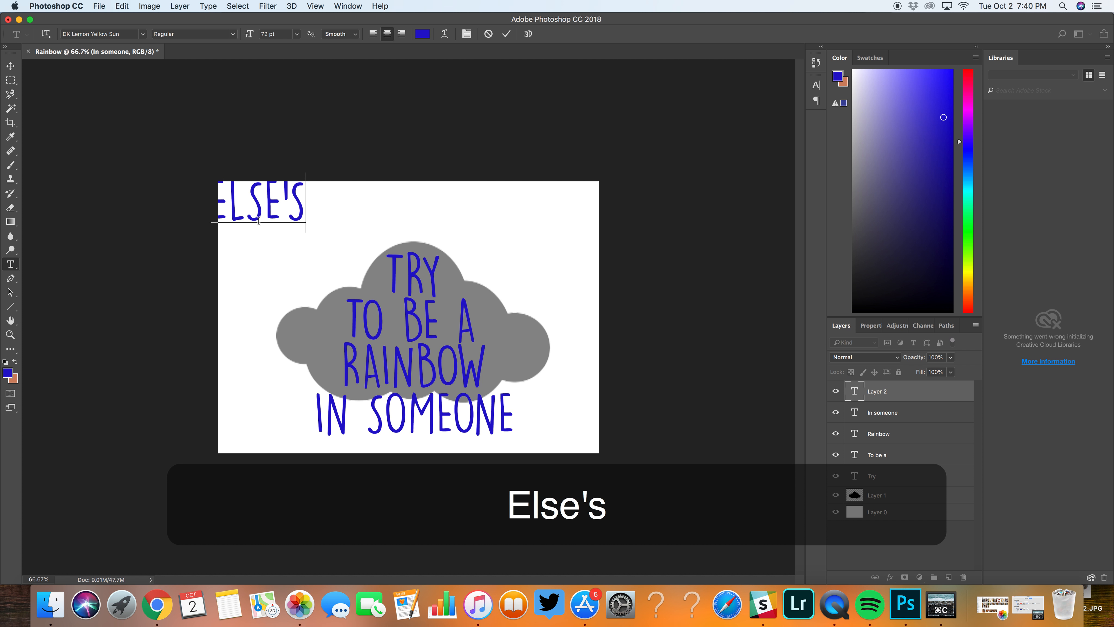
{"action": "type", "text": "loud"}
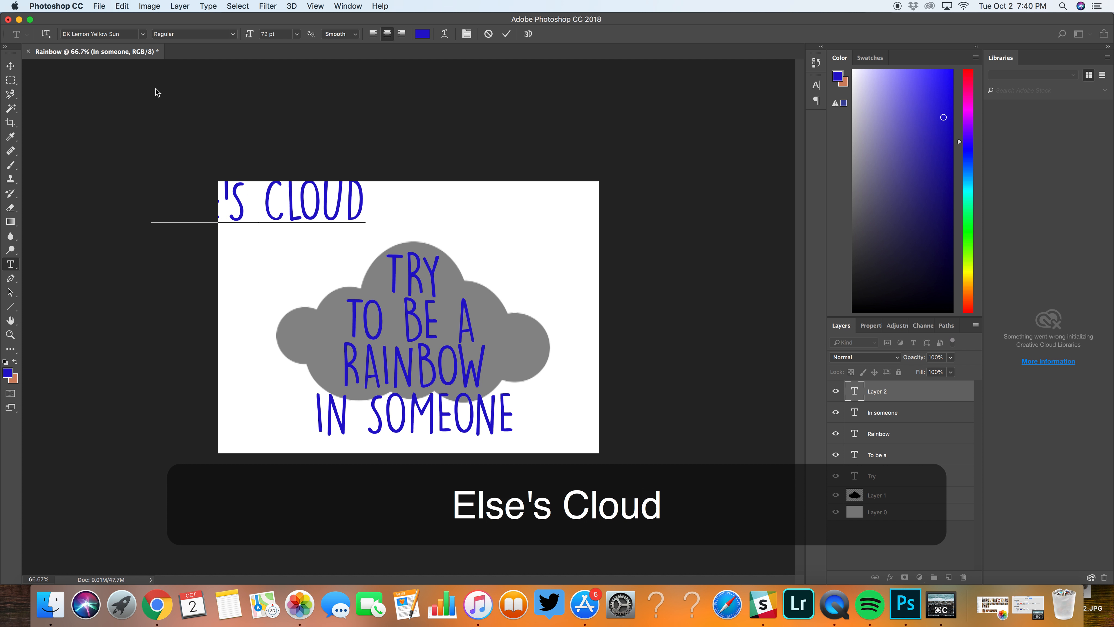
{"action": "left_click", "coordinate": [9, 67]}
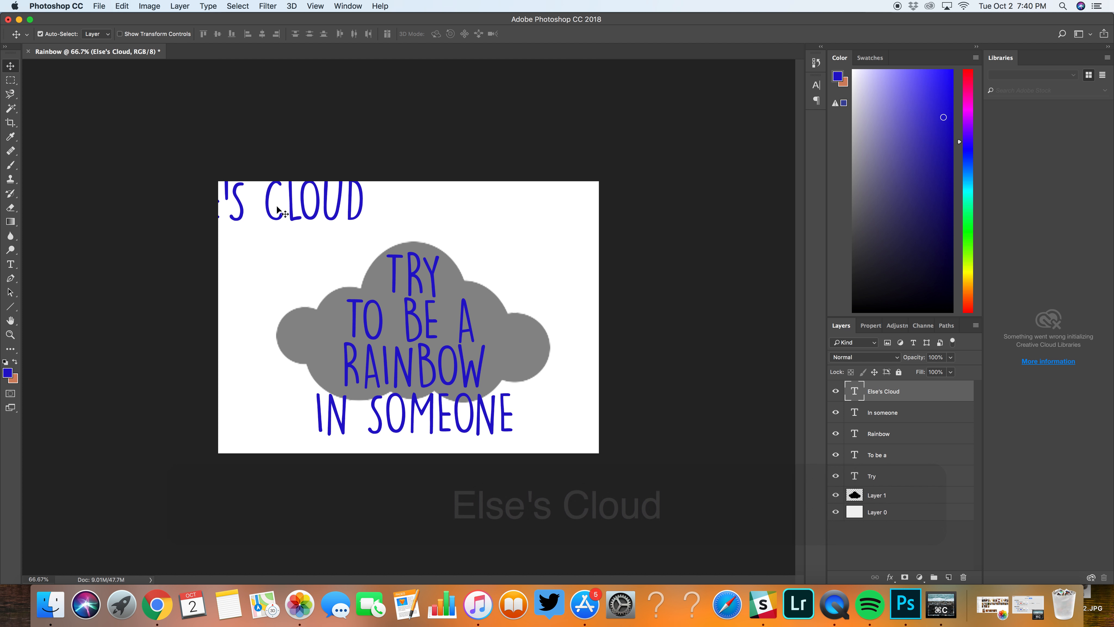
{"action": "left_click_drag", "start_coordinate": [271, 213], "coordinate": [439, 226]}
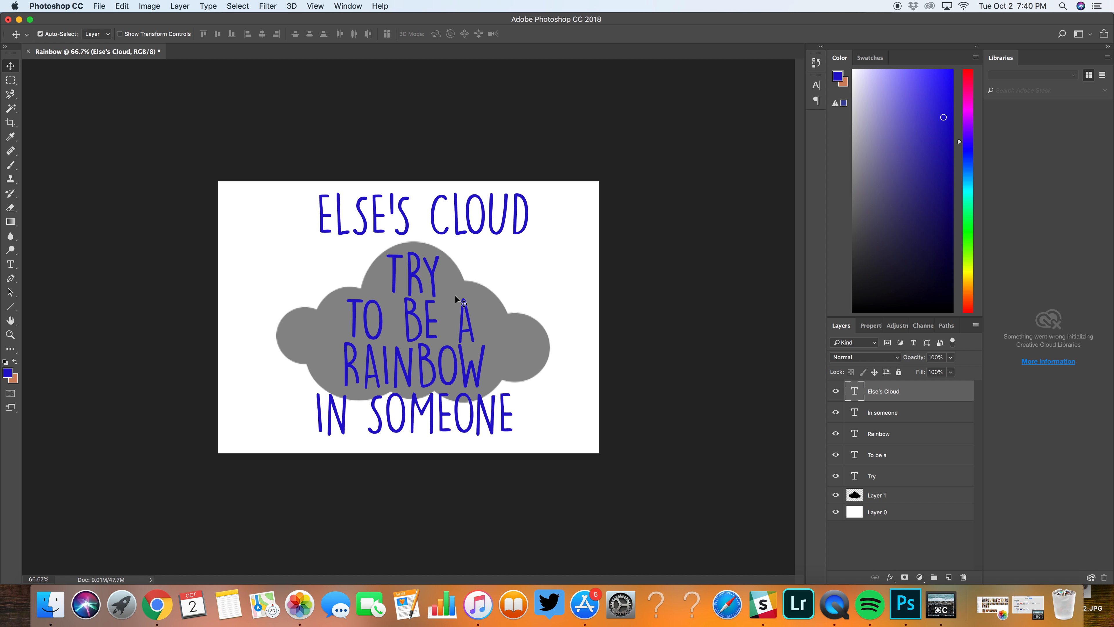
Step: Enlarge the cloud shape with Free Transform, extending it up and to the left while its lower-right corner stays fixed
{"action": "left_click", "coordinate": [460, 287]}
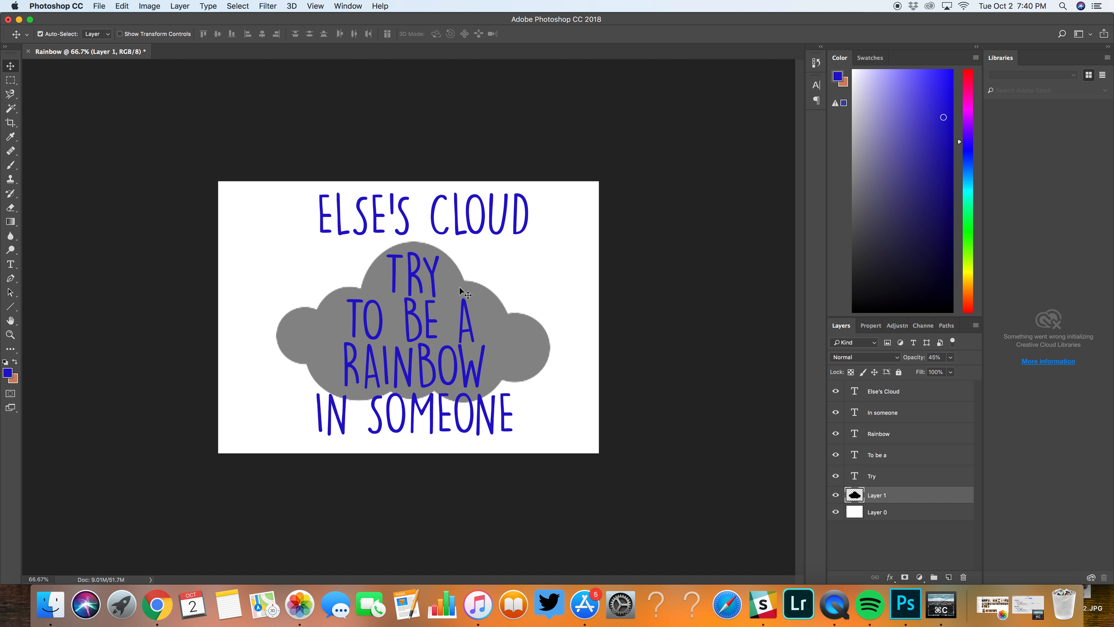
{"action": "key", "text": "super+t"}
{"action": "left_click_drag", "start_coordinate": [277, 241], "coordinate": [236, 209]}
{"action": "key", "text": "Return"}
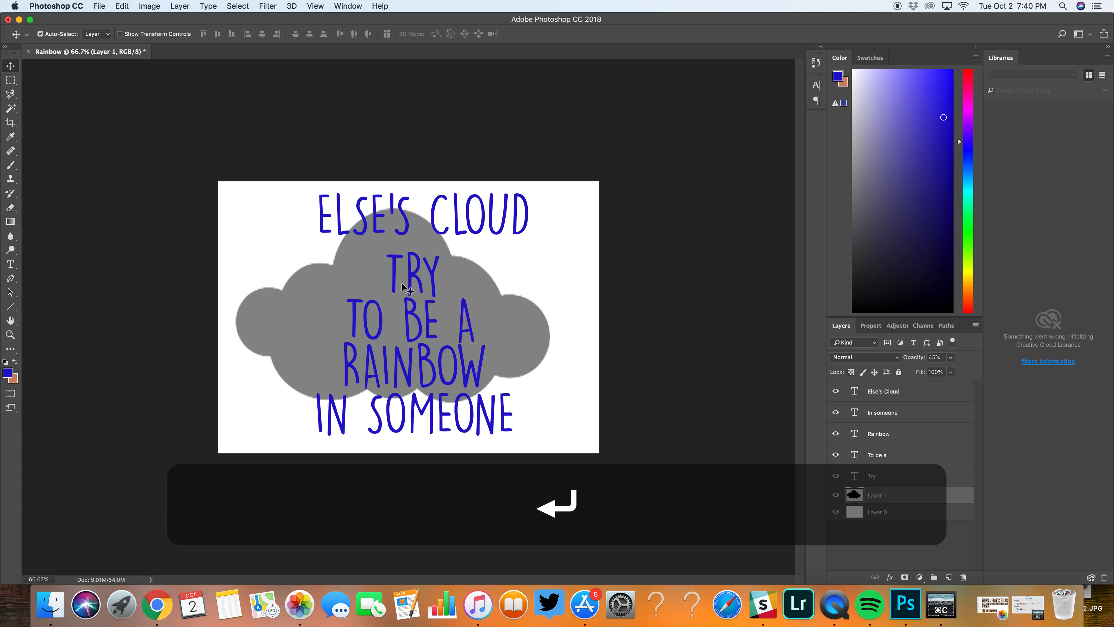
Step: Shift "Try", "To be a", "Rainbow" and "In someone" up and to the left to stack them inside the enlarged cloud
{"action": "left_click_drag", "start_coordinate": [387, 270], "coordinate": [375, 240]}
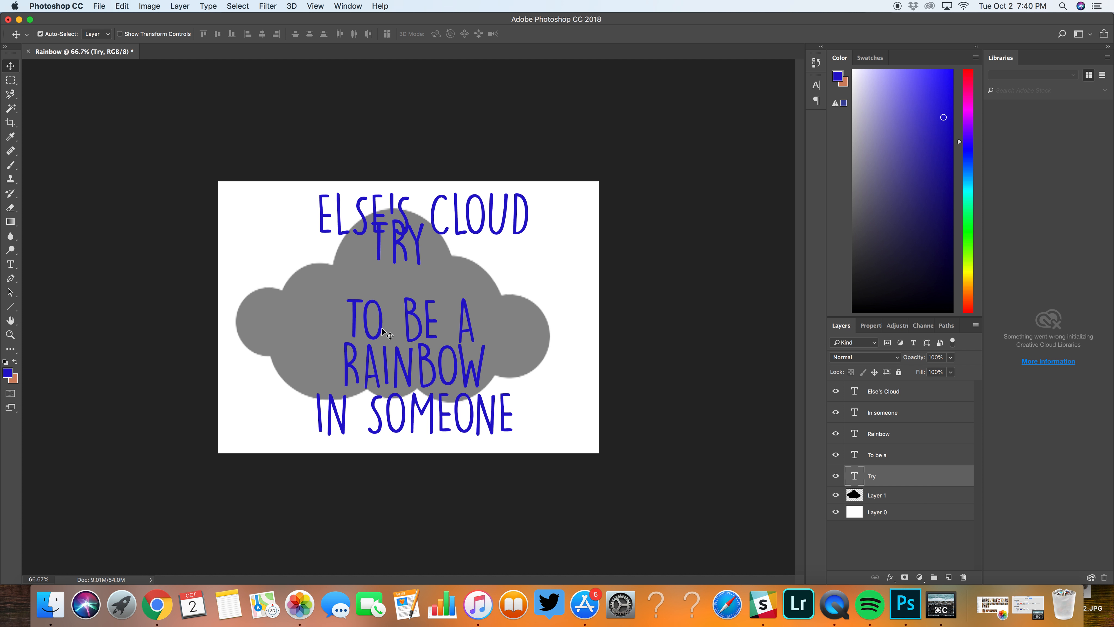
{"action": "left_click_drag", "start_coordinate": [382, 330], "coordinate": [366, 295]}
{"action": "left_click_drag", "start_coordinate": [376, 365], "coordinate": [358, 338]}
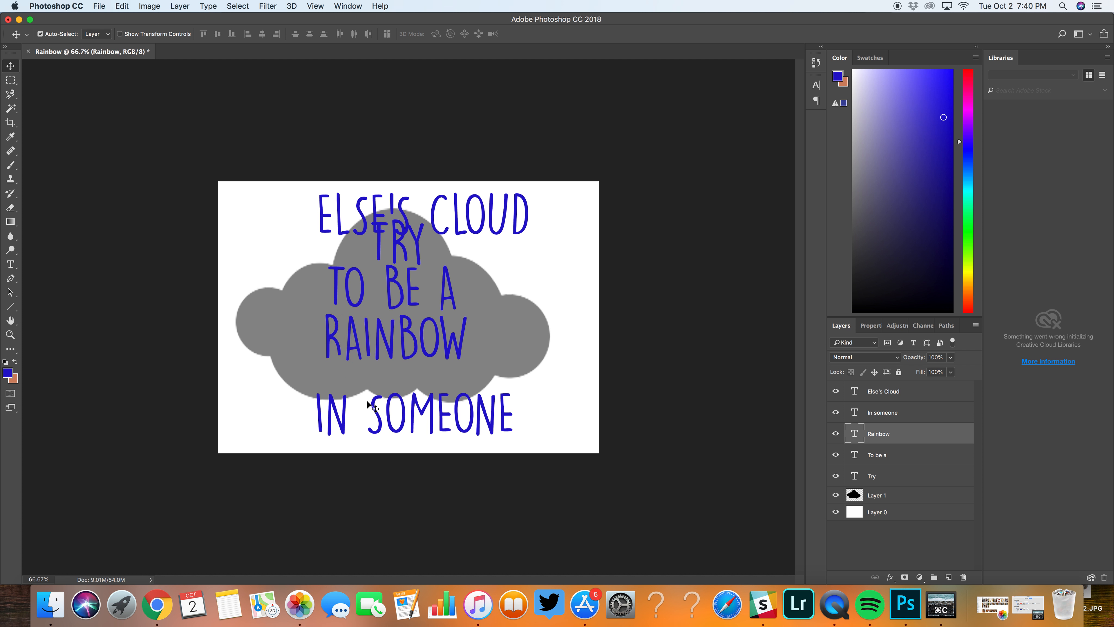
{"action": "left_click_drag", "start_coordinate": [345, 408], "coordinate": [327, 381]}
Step: Stretch the cloud to about 112% width and 120% height, and move "Else's Cloud" beneath "In someone"
{"action": "left_click", "coordinate": [288, 362]}
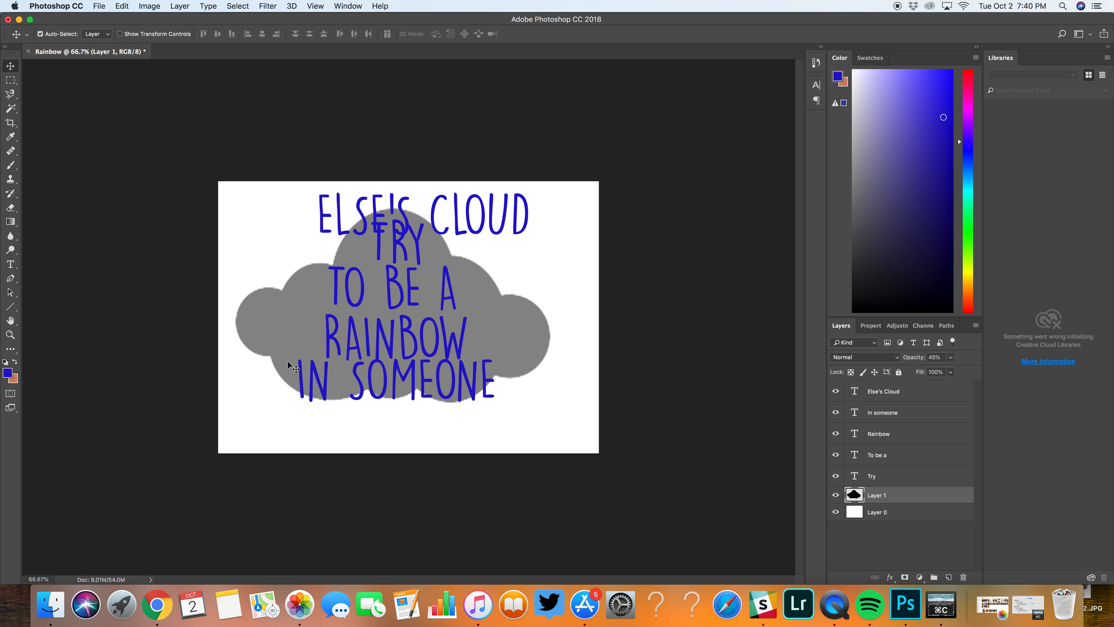
{"action": "key", "text": "super+t"}
{"action": "left_click_drag", "start_coordinate": [393, 401], "coordinate": [394, 436]}
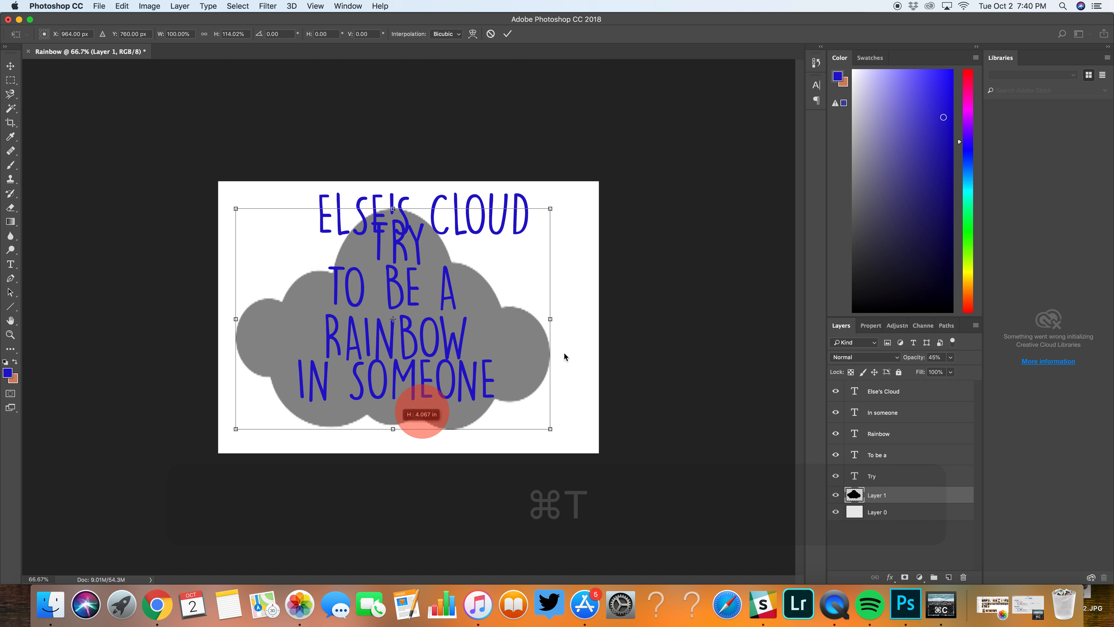
{"action": "left_click_drag", "start_coordinate": [550, 318], "coordinate": [588, 318]}
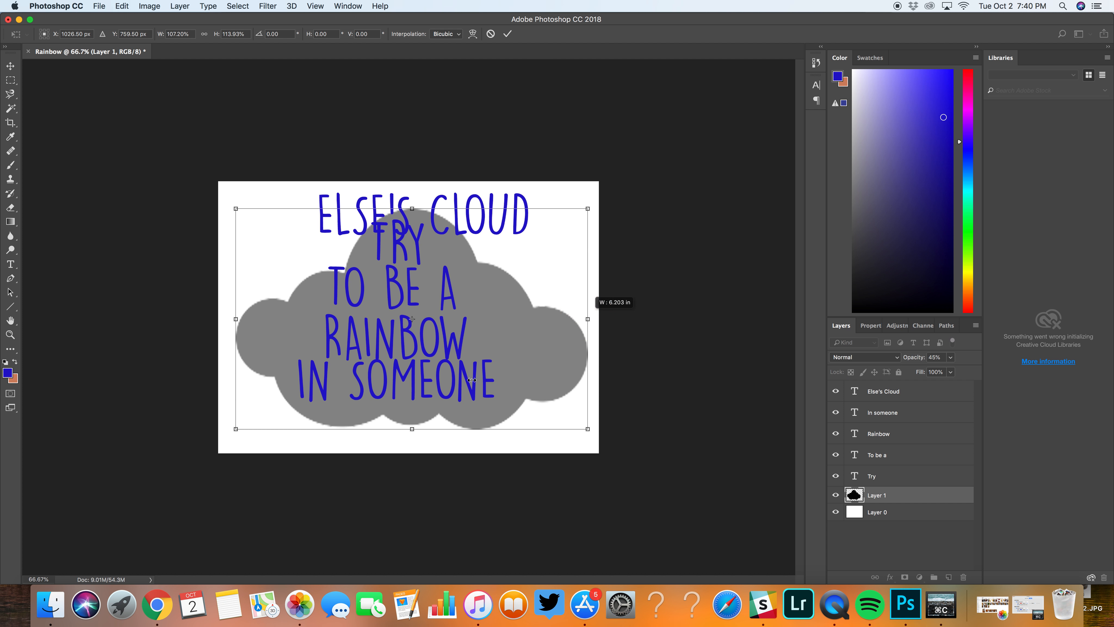
{"action": "left_click_drag", "start_coordinate": [411, 430], "coordinate": [411, 440]}
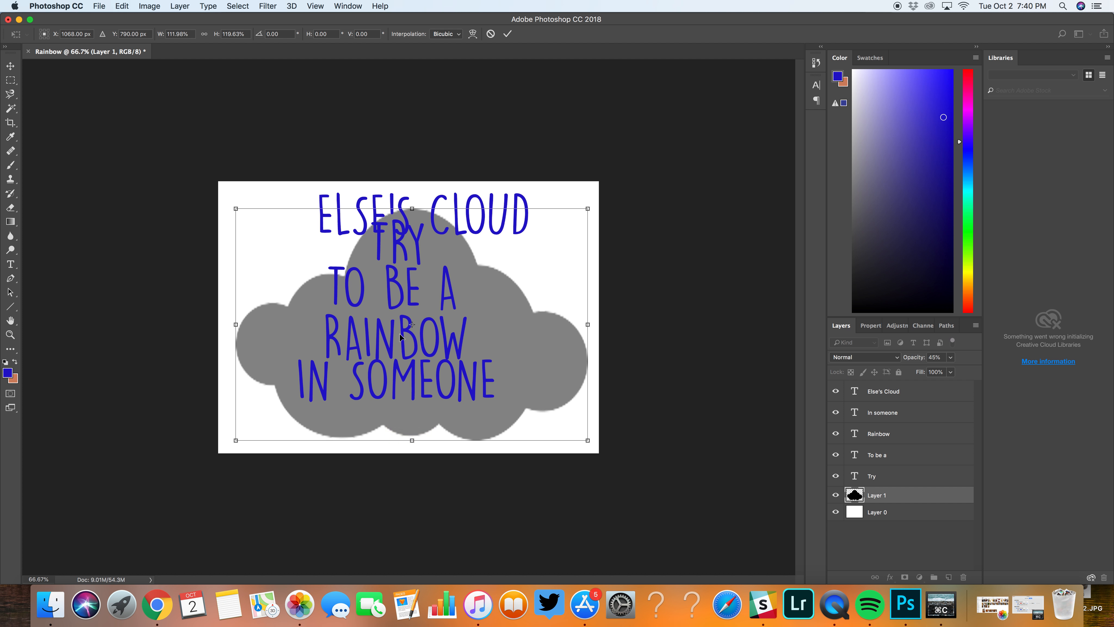
{"action": "key", "text": "Return"}
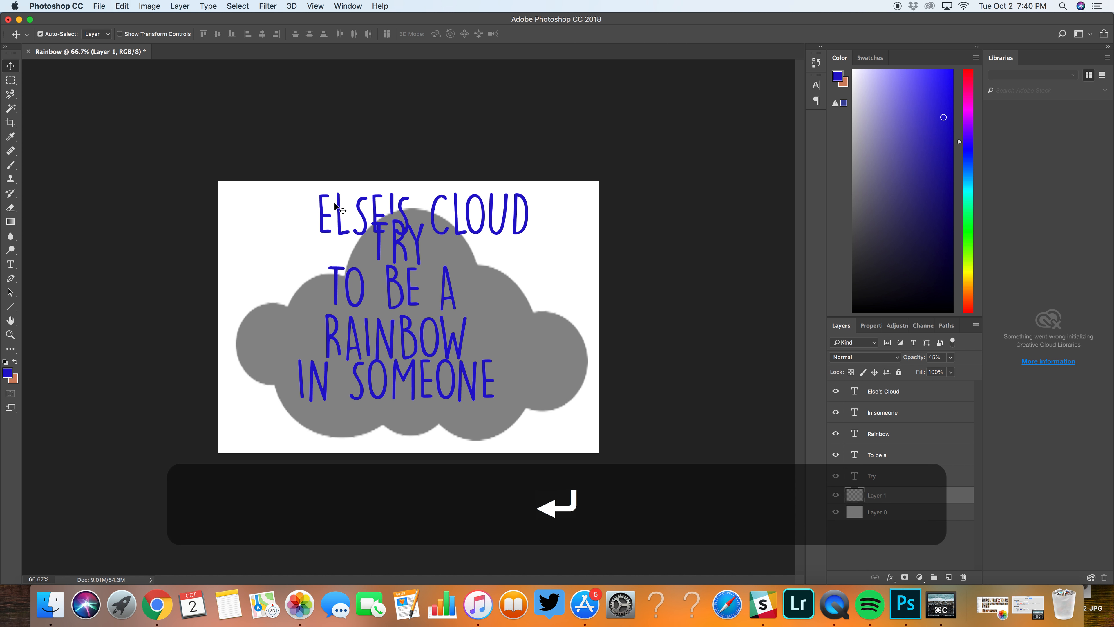
{"action": "left_click_drag", "start_coordinate": [356, 324], "coordinate": [323, 423]}
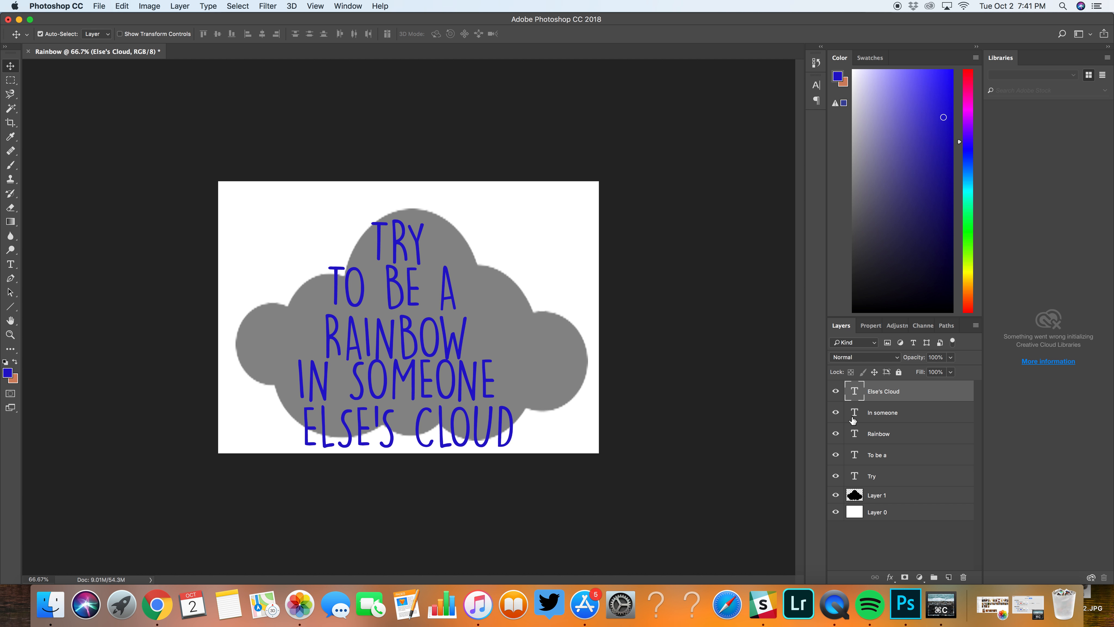
Step: Hide every text layer except "Try" and recenter "Try" in the cloud's top bump
{"action": "left_click_drag", "start_coordinate": [836, 456], "coordinate": [836, 415]}
{"action": "left_click", "coordinate": [836, 394]}
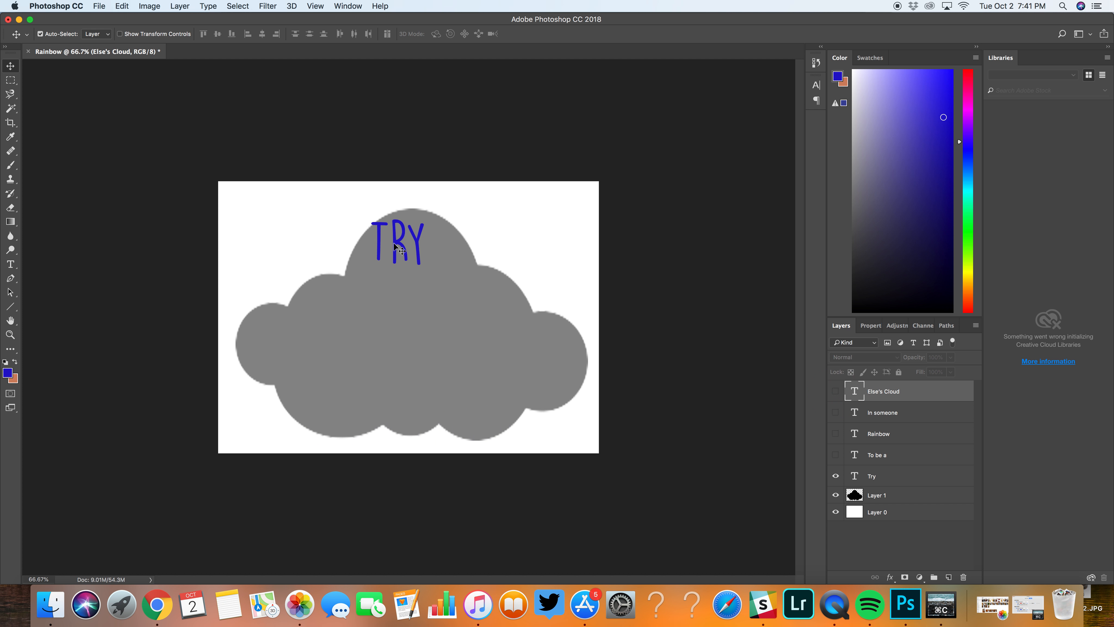
{"action": "left_click_drag", "start_coordinate": [399, 249], "coordinate": [409, 254]}
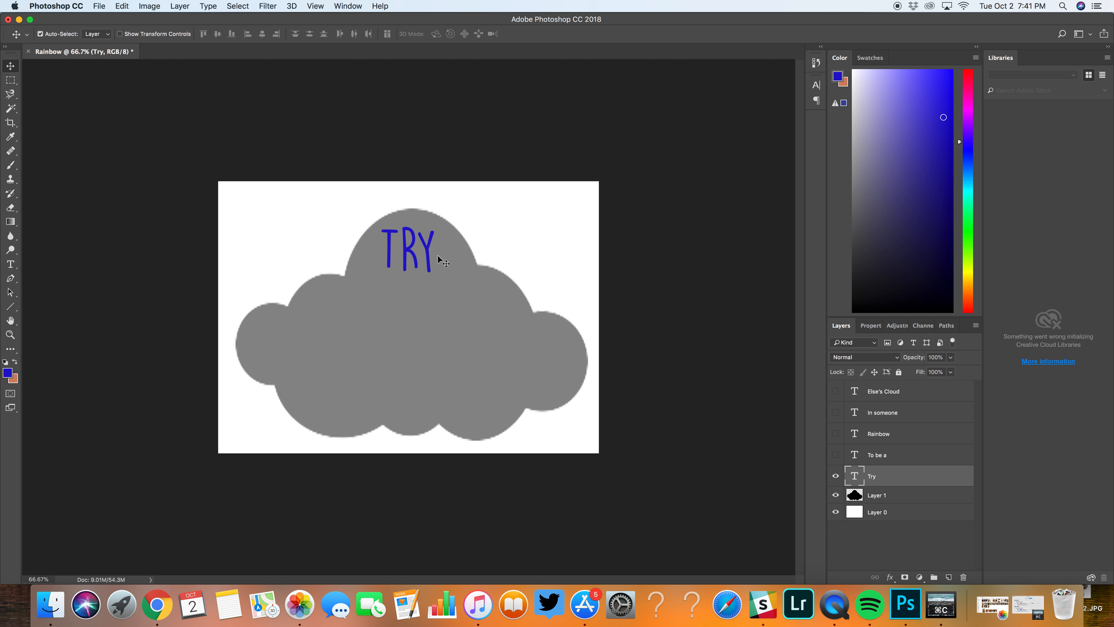
Step: Rasterize the "Try" text layer and nudge the word slightly to the right within the cloud's top bump
{"action": "right_click", "coordinate": [915, 476]}
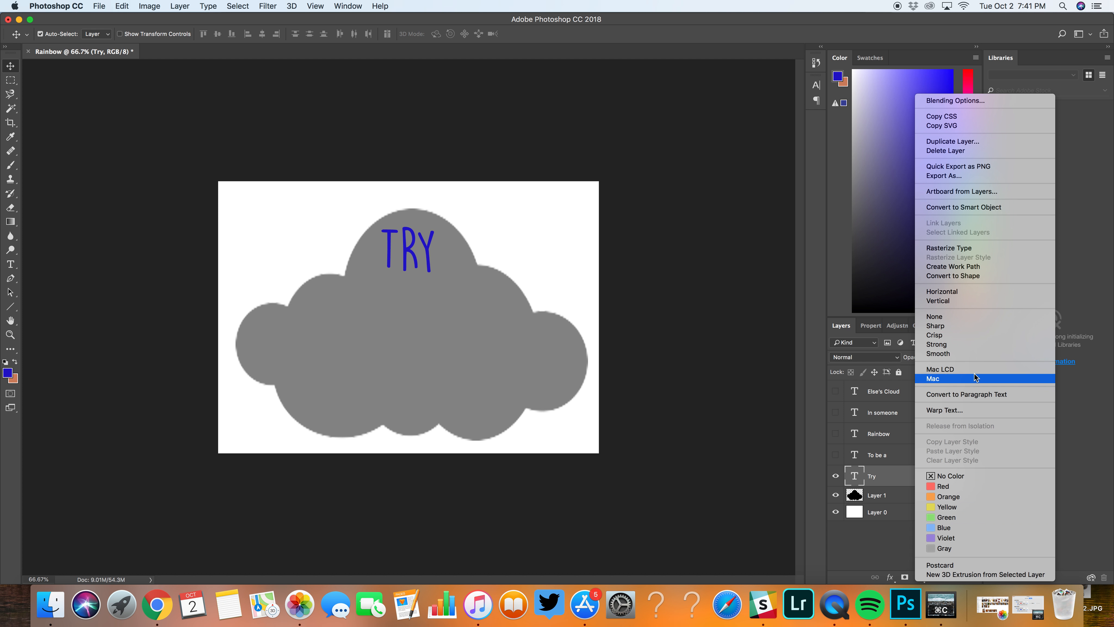
{"action": "left_click", "coordinate": [992, 247]}
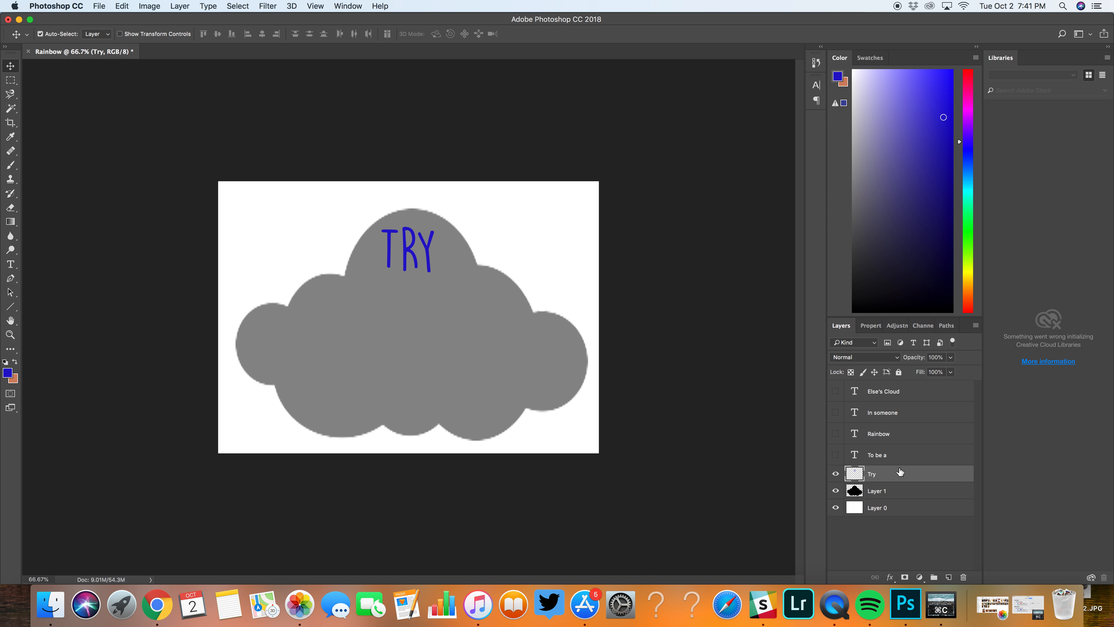
{"action": "left_click", "coordinate": [10, 264]}
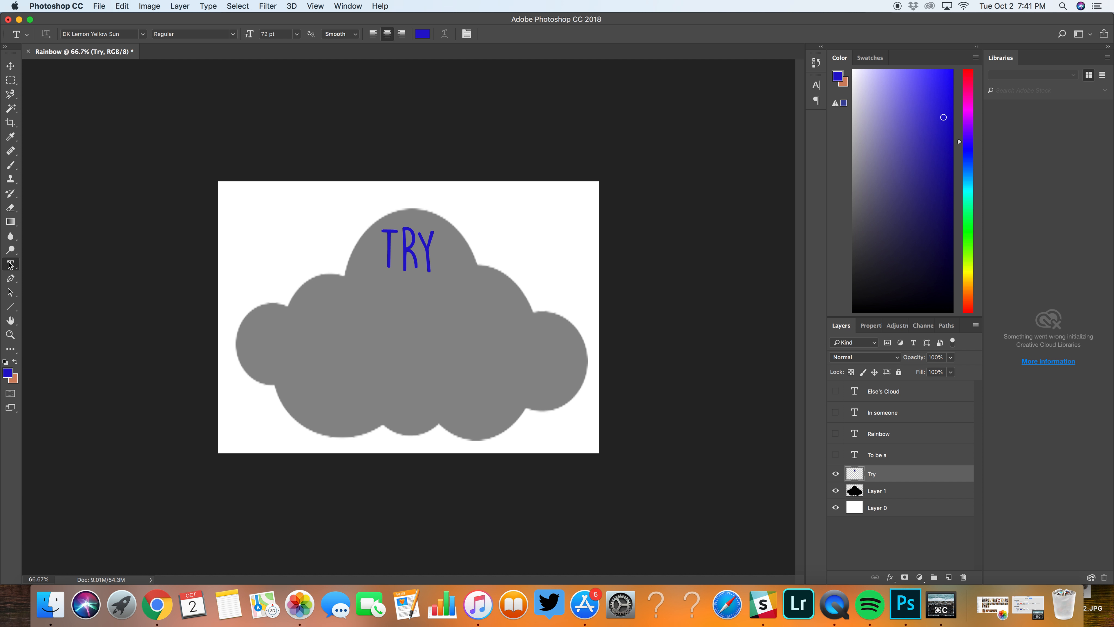
{"action": "left_click", "coordinate": [9, 67]}
{"action": "mouse_move", "coordinate": [386, 239]}
{"action": "left_mouse_down"}
{"action": "mouse_move", "coordinate": [384, 259]}
{"action": "mouse_move", "coordinate": [358, 262]}
{"action": "mouse_move", "coordinate": [376, 242]}
{"action": "mouse_move", "coordinate": [393, 245]}
{"action": "left_mouse_up"}
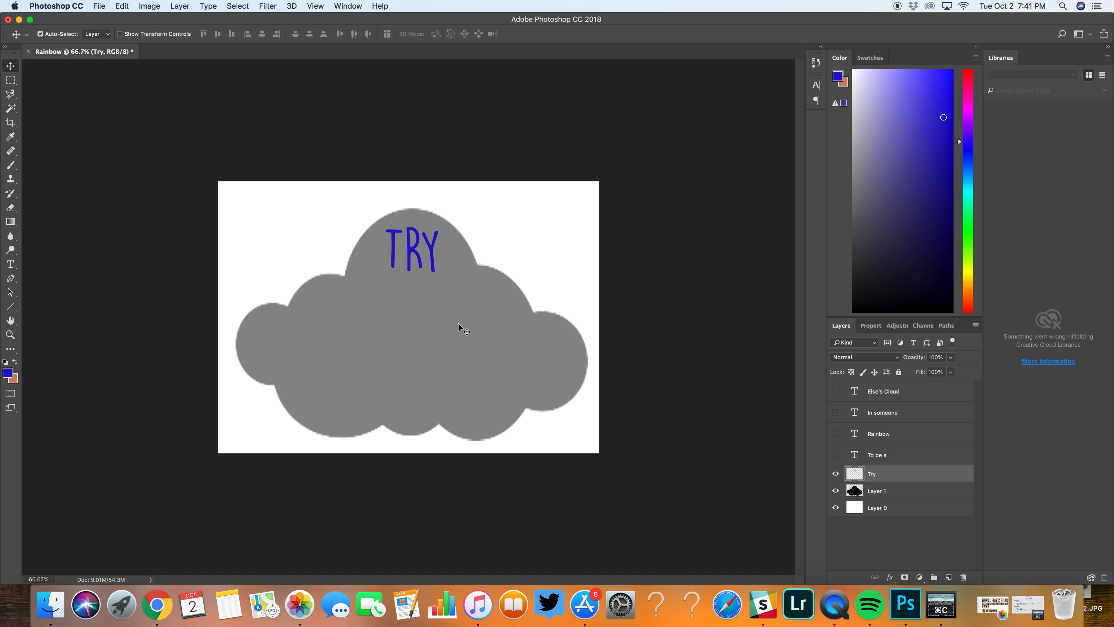
Step: Warp the top of "Try" outward and upward to follow the cloud's top curve, undoing the excessive bulge on its right side
{"action": "left_click", "coordinate": [123, 6]}
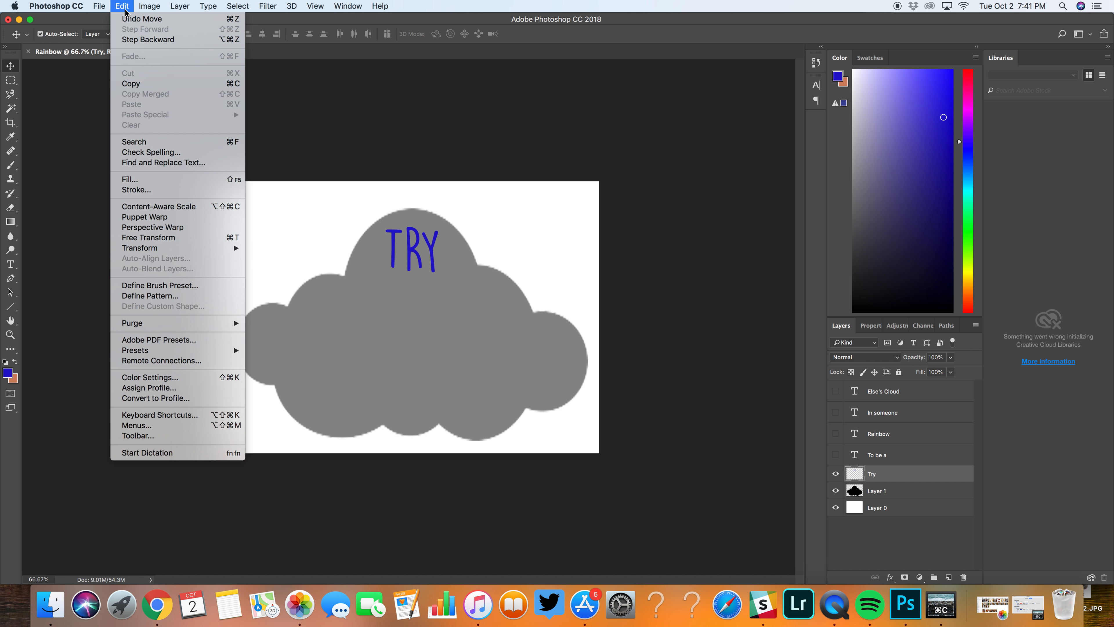
{"action": "mouse_move", "coordinate": [183, 250]}
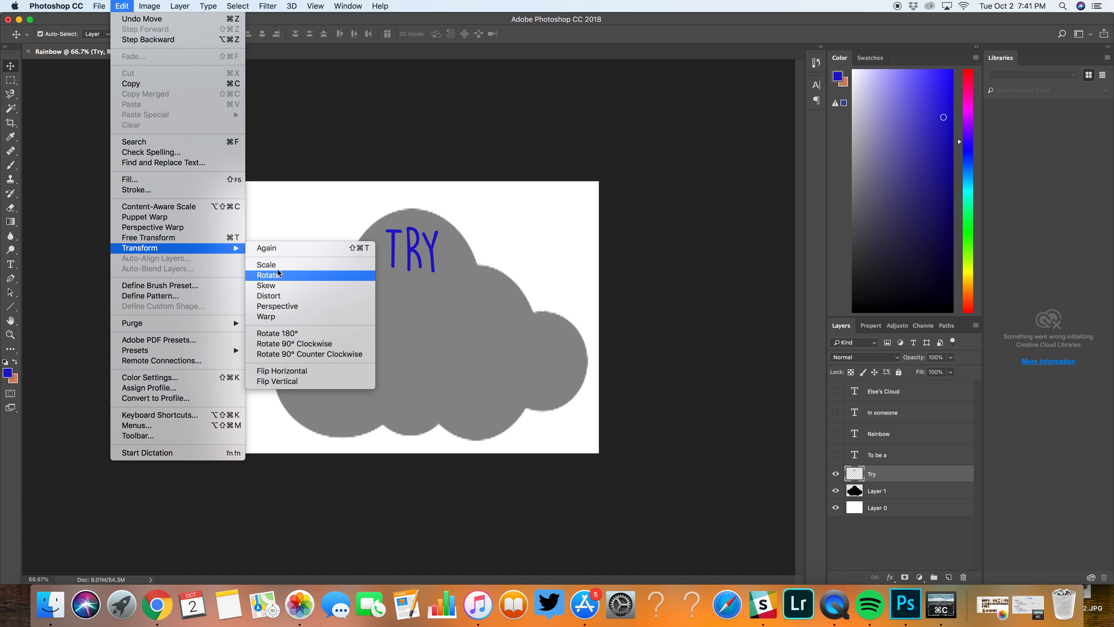
{"action": "left_click", "coordinate": [285, 316]}
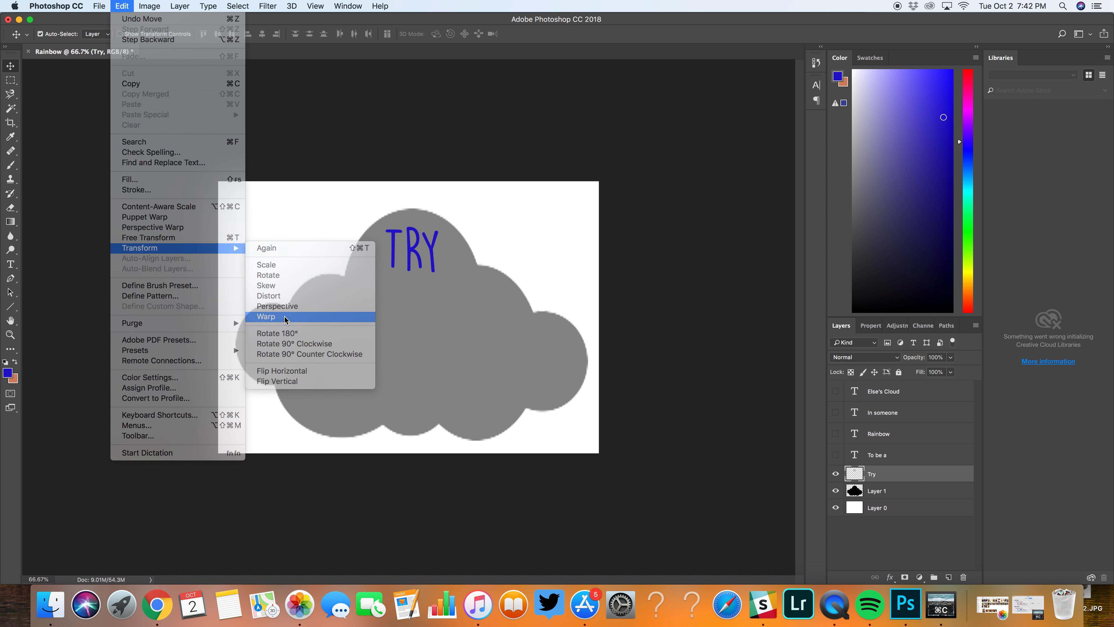
{"action": "left_click_drag", "start_coordinate": [382, 228], "coordinate": [446, 222]}
{"action": "left_click_drag", "start_coordinate": [442, 259], "coordinate": [527, 260]}
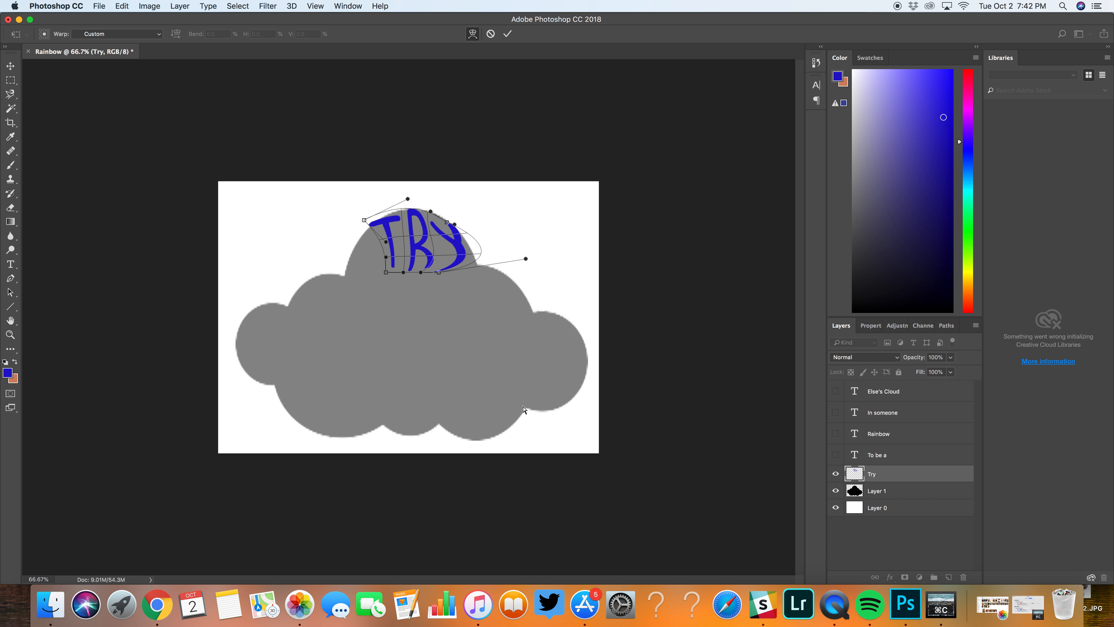
{"action": "key", "text": "super+z"}
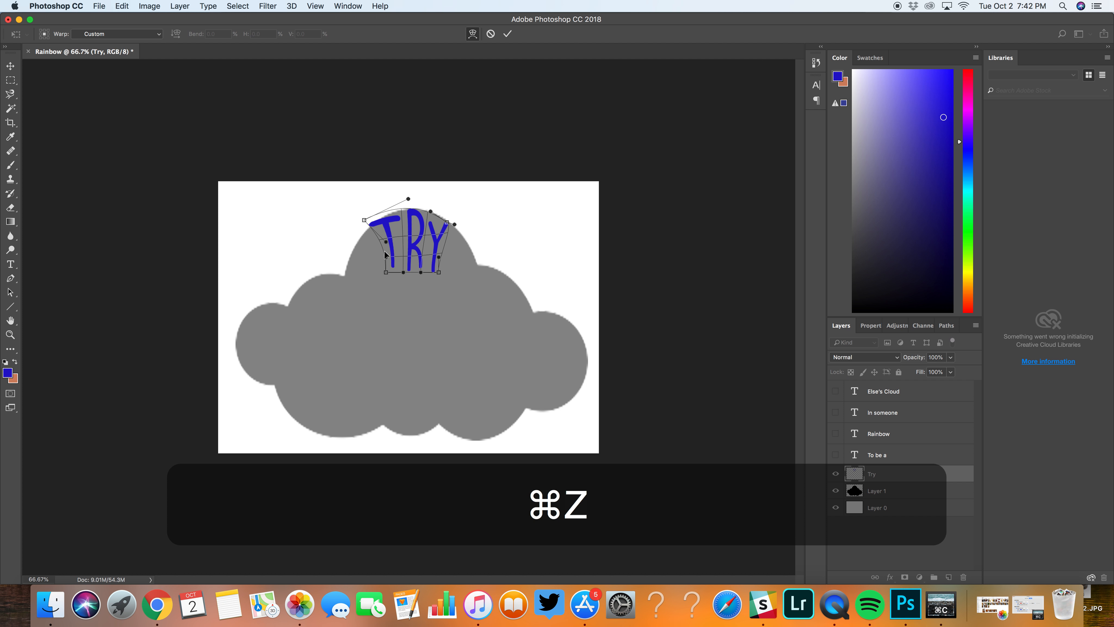
Step: Bow the left side of "Try" outward, refine the warp's corners to fit inside the cloud's top bump, and apply the warp
{"action": "mouse_move", "coordinate": [386, 257]}
{"action": "left_mouse_down"}
{"action": "mouse_move", "coordinate": [359, 259]}
{"action": "mouse_move", "coordinate": [372, 241]}
{"action": "mouse_move", "coordinate": [383, 273]}
{"action": "left_mouse_up"}
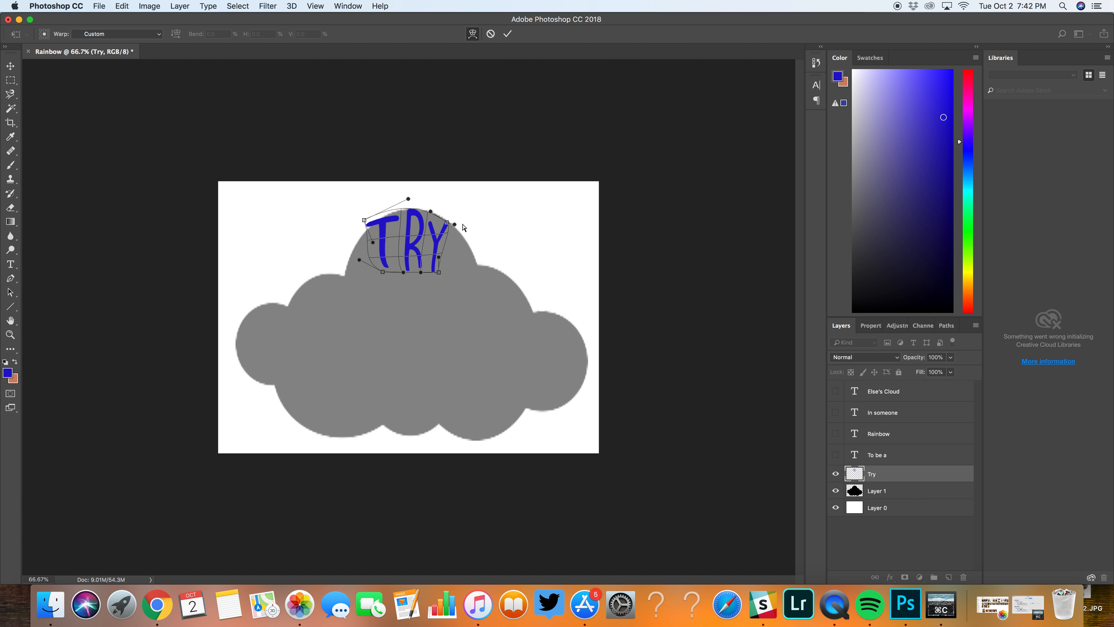
{"action": "left_click_drag", "start_coordinate": [370, 225], "coordinate": [372, 233]}
{"action": "left_click_drag", "start_coordinate": [447, 225], "coordinate": [450, 225]}
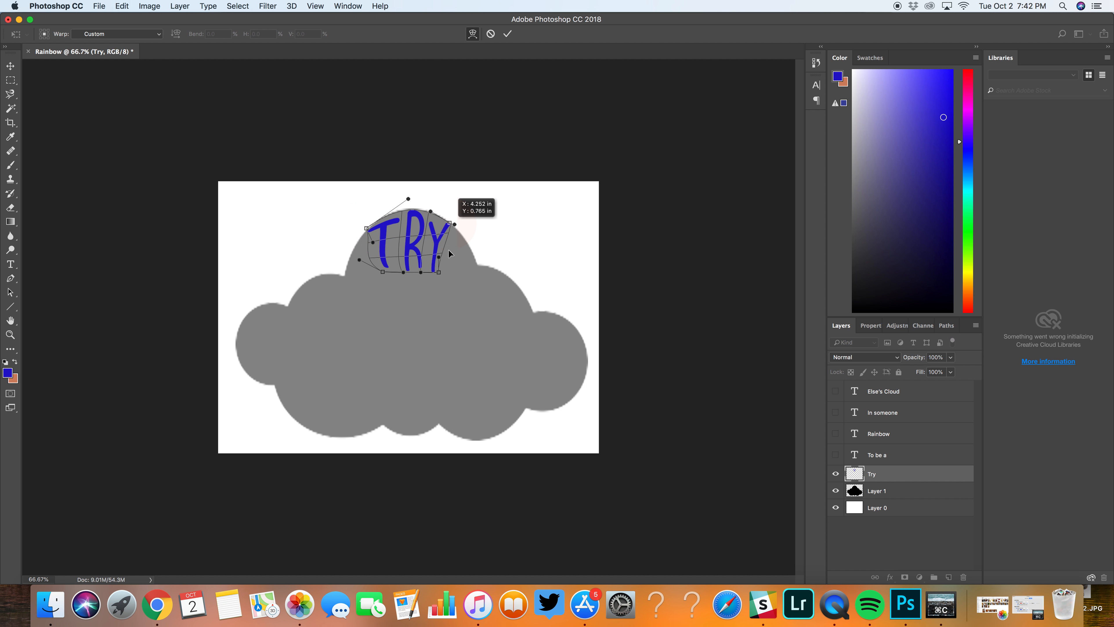
{"action": "left_click_drag", "start_coordinate": [444, 270], "coordinate": [450, 270]}
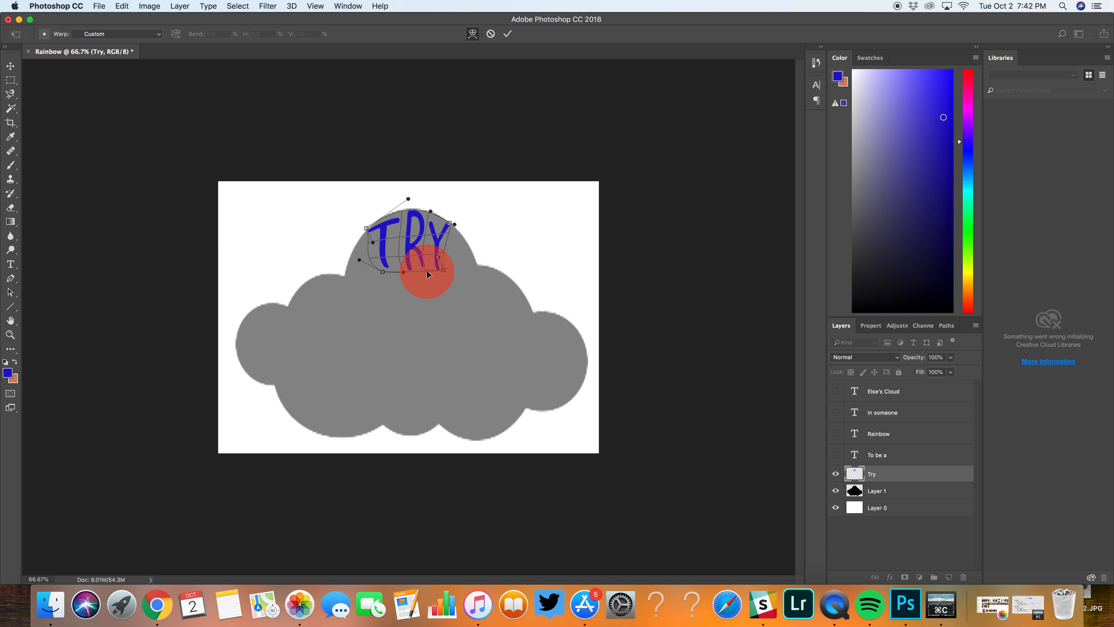
{"action": "left_click", "coordinate": [440, 257]}
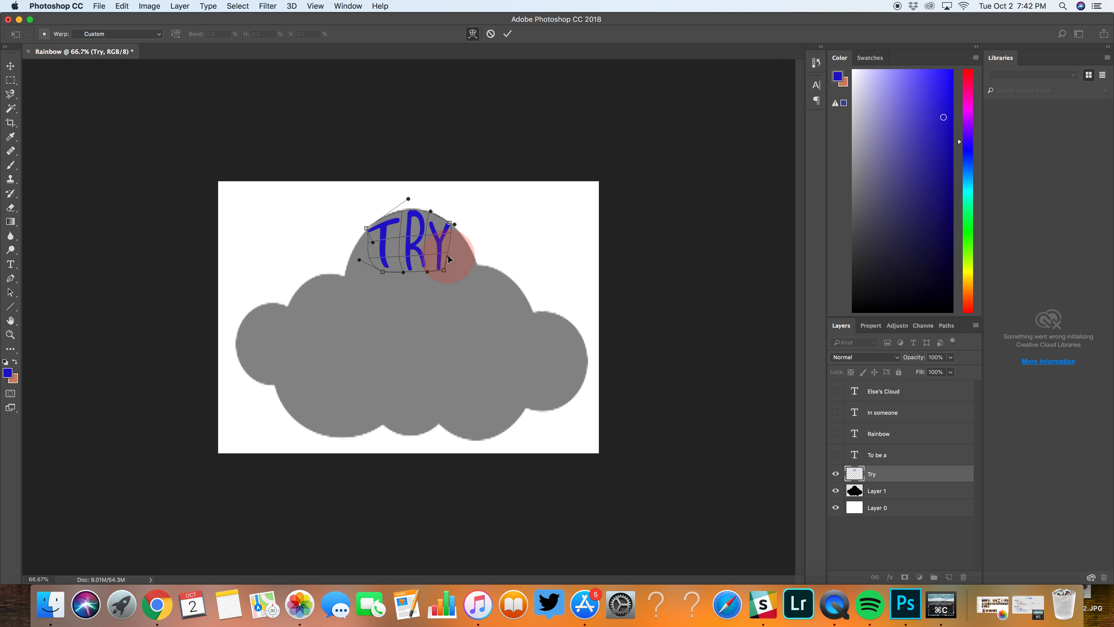
{"action": "key", "text": "Return"}
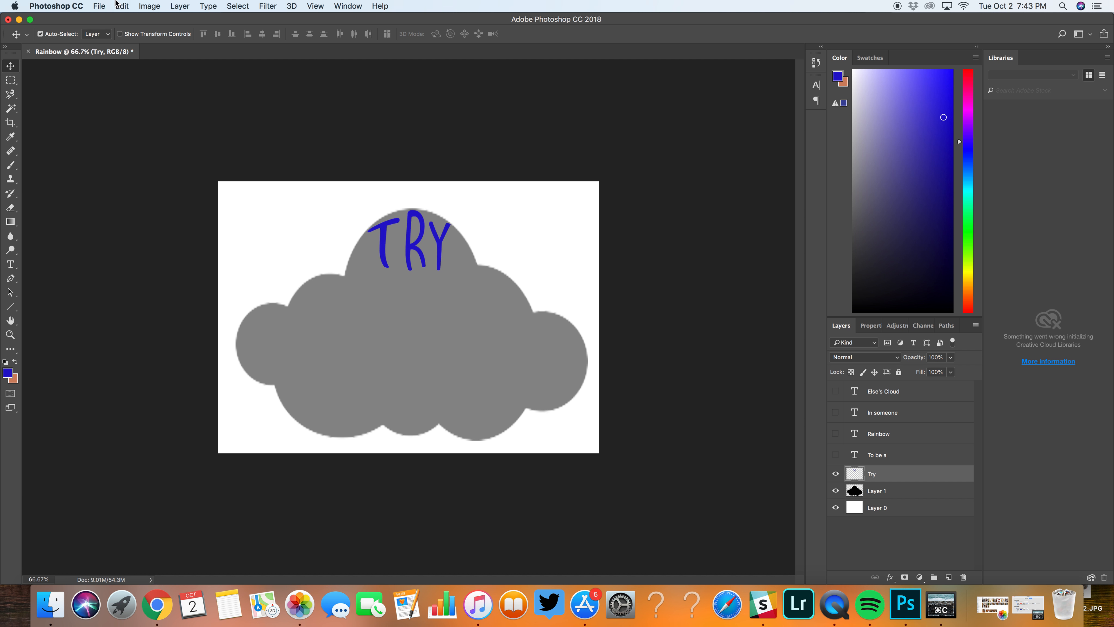
Step: Try bending the "T" of "Try" with Puppet Warp pins, and undo the distortion
{"action": "left_click", "coordinate": [122, 6]}
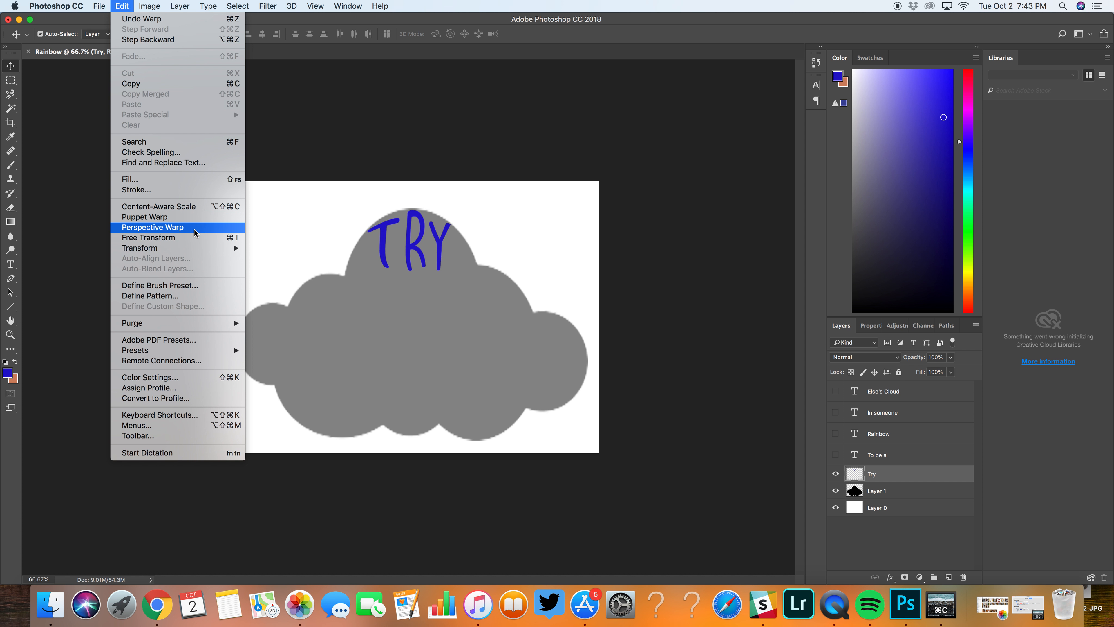
{"action": "left_click", "coordinate": [182, 218]}
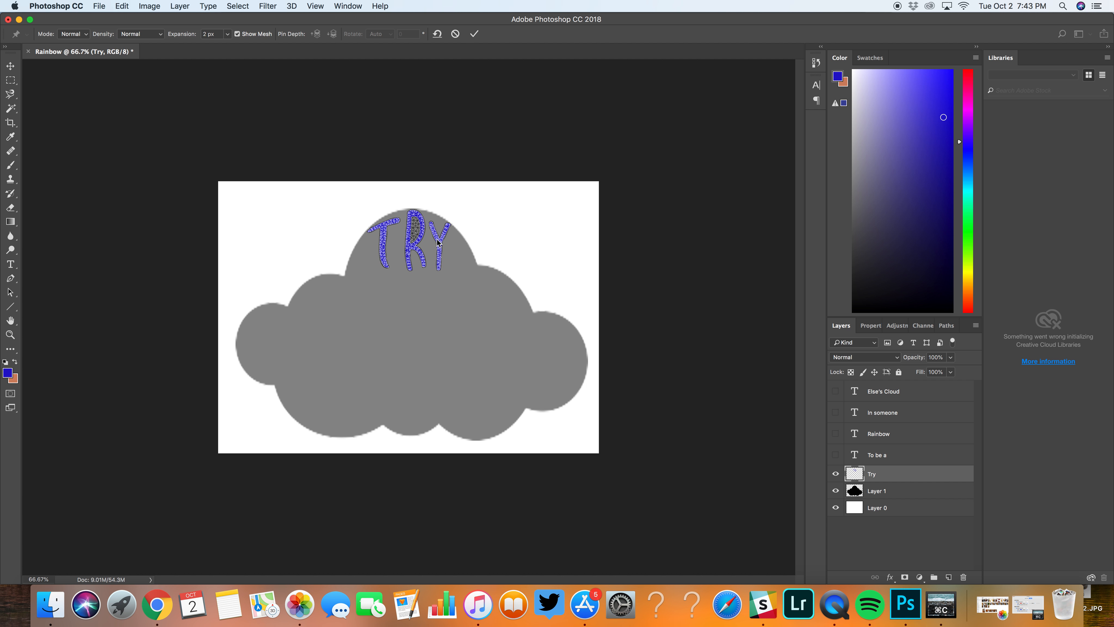
{"action": "mouse_move", "coordinate": [384, 242]}
{"action": "left_mouse_down"}
{"action": "mouse_move", "coordinate": [361, 231]}
{"action": "mouse_move", "coordinate": [390, 248]}
{"action": "mouse_move", "coordinate": [387, 258]}
{"action": "mouse_move", "coordinate": [383, 245]}
{"action": "left_mouse_up"}
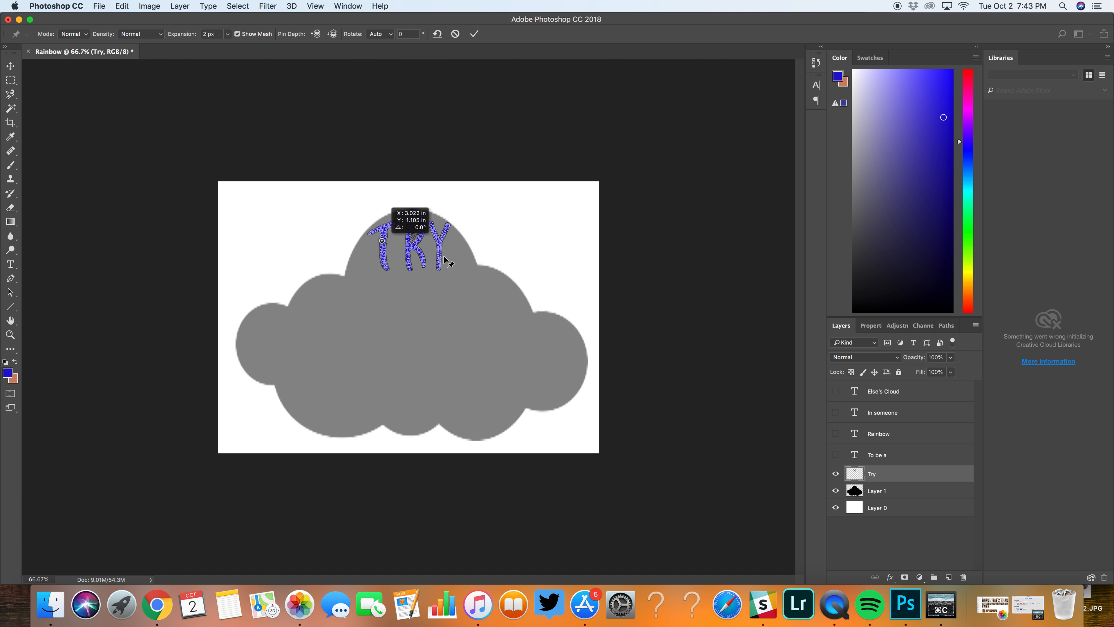
{"action": "left_click", "coordinate": [370, 234]}
{"action": "left_click_drag", "start_coordinate": [369, 234], "coordinate": [403, 232]}
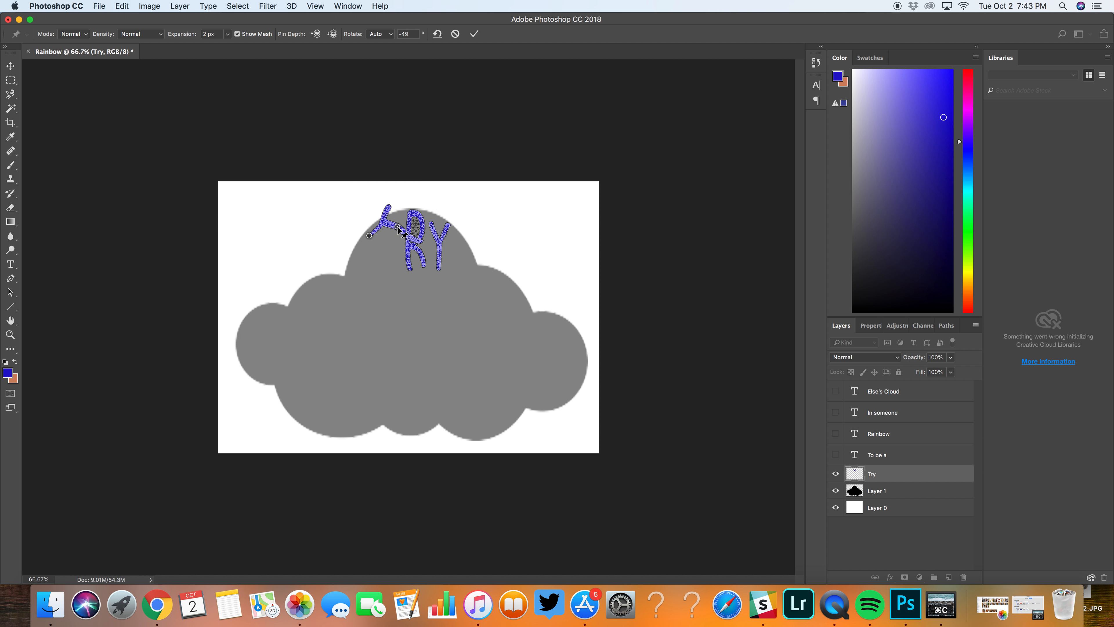
{"action": "key", "text": "Return"}
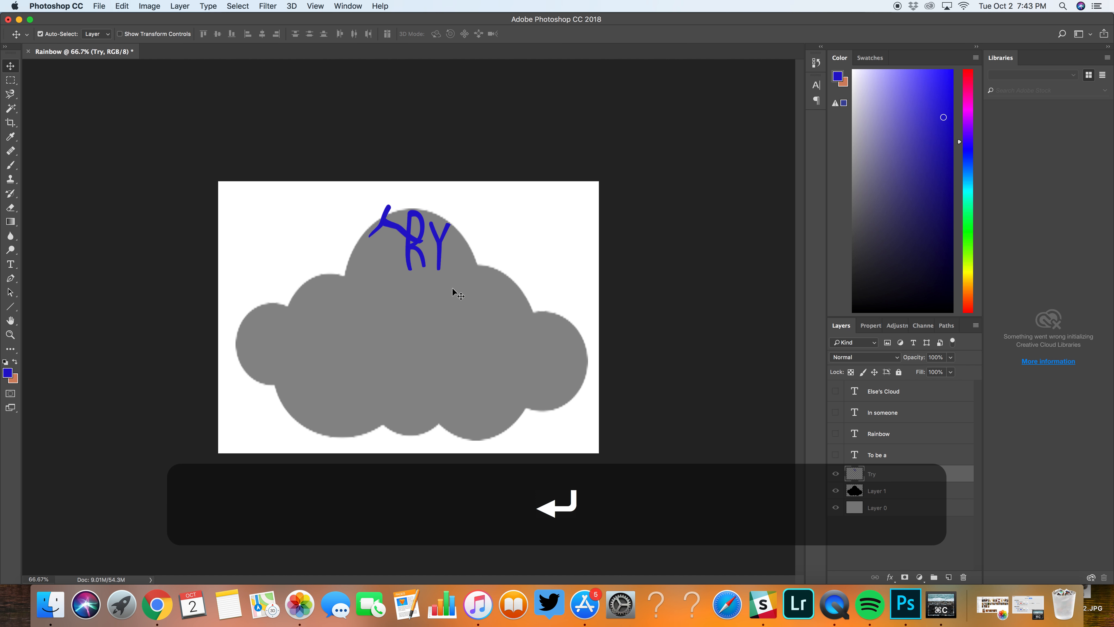
{"action": "key", "text": "super+z"}
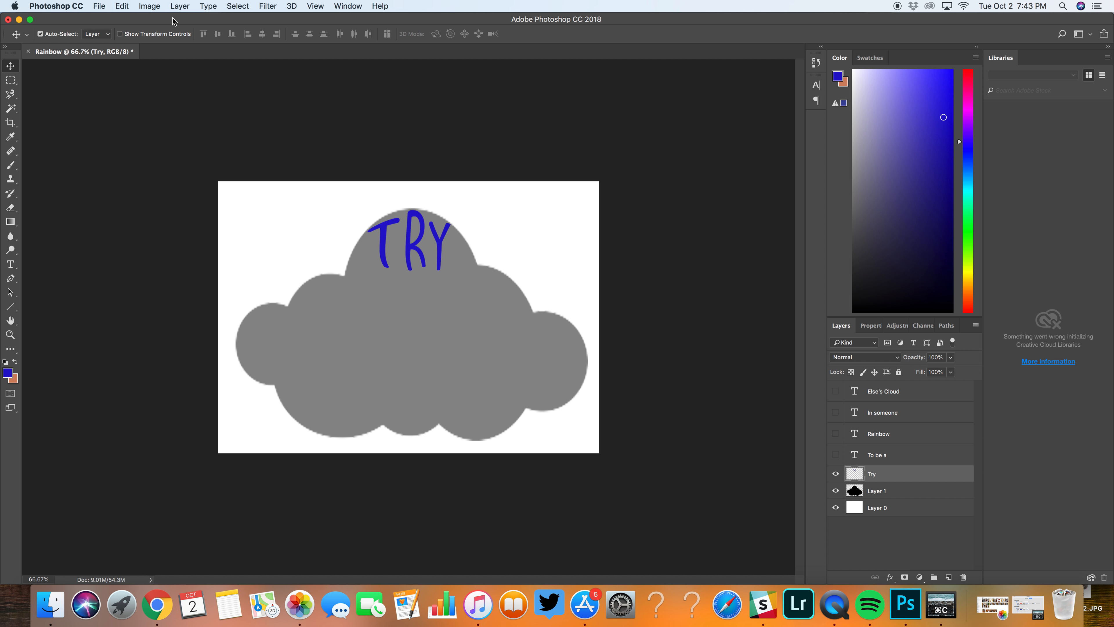
{"action": "left_click", "coordinate": [122, 6]}
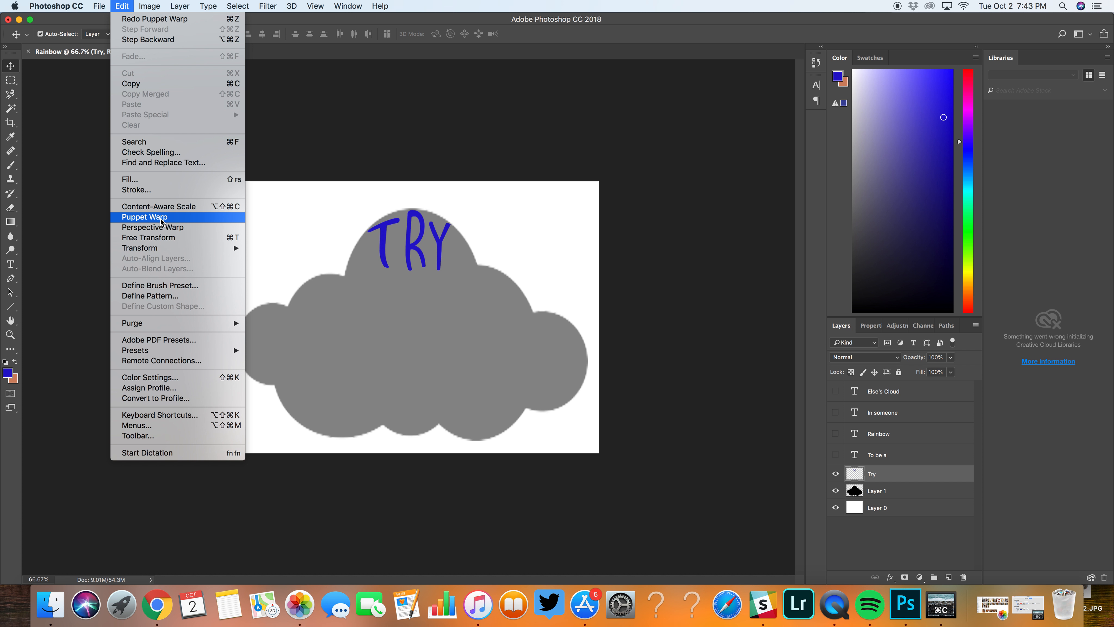
{"action": "left_click", "coordinate": [153, 227]}
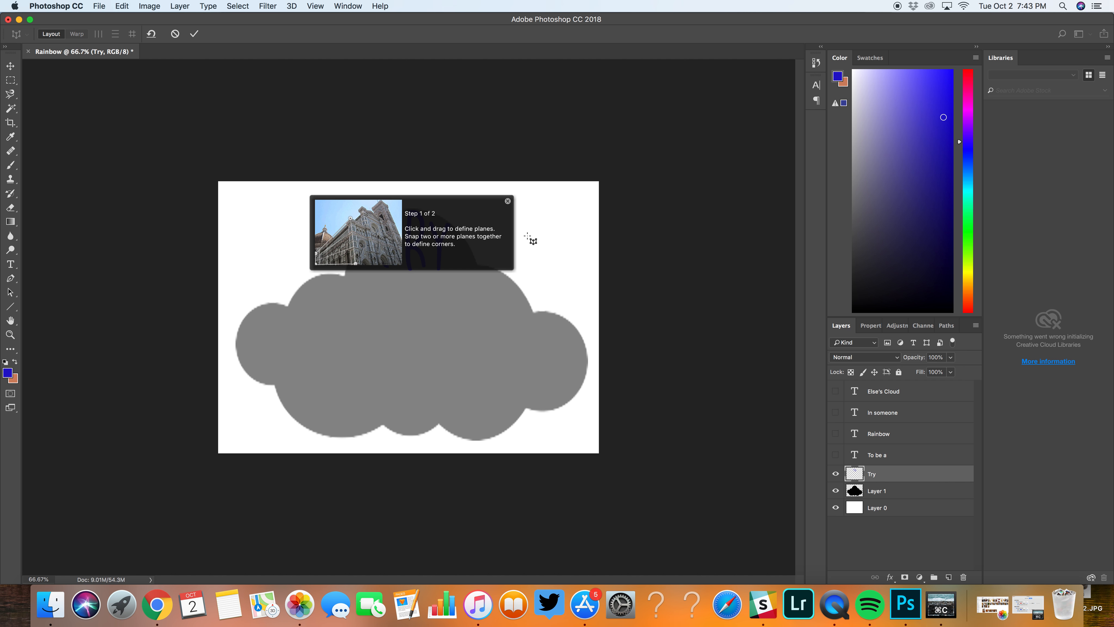
{"action": "left_click", "coordinate": [507, 201]}
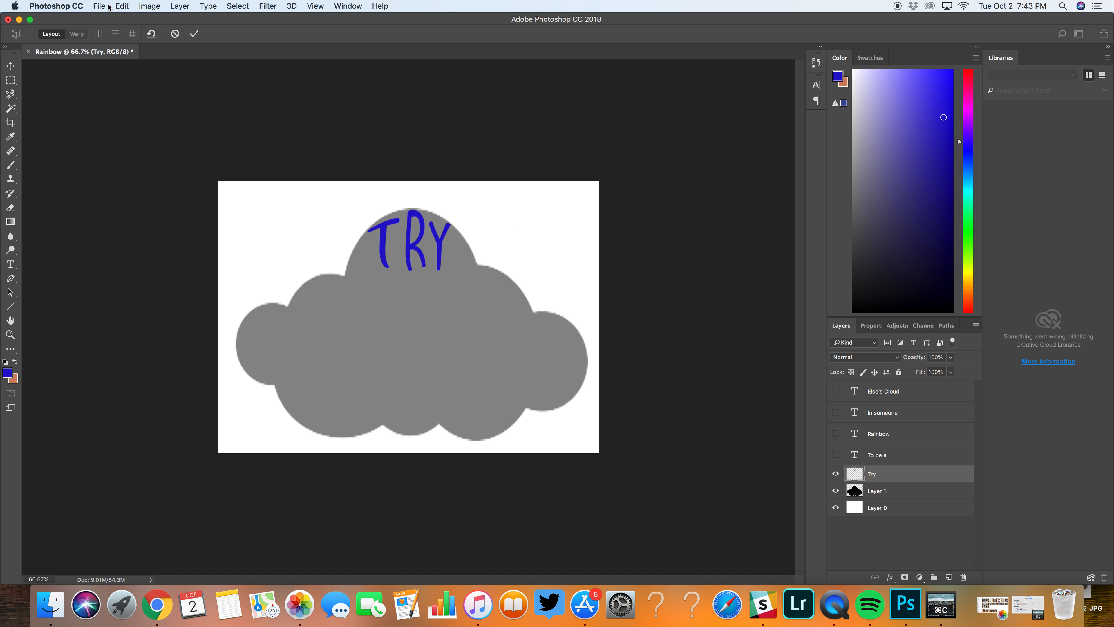
{"action": "left_click", "coordinate": [121, 6]}
{"action": "left_click", "coordinate": [391, 128]}
{"action": "key", "text": "Return"}
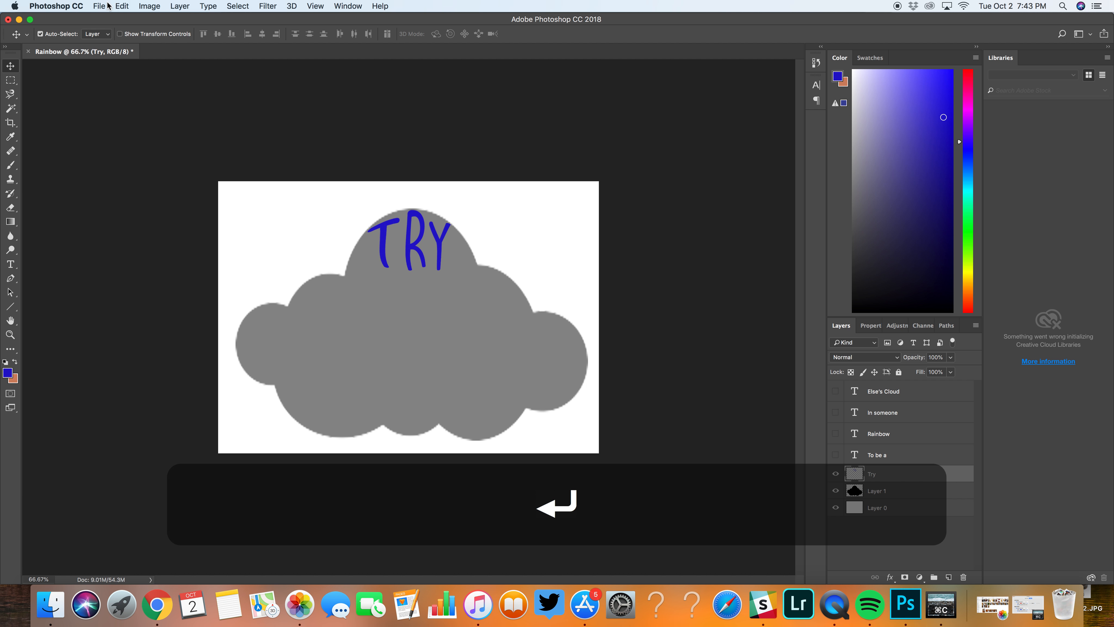
Step: Try reshaping the "R" and shifting the "Y" of "Try" with Puppet Warp, and undo the change
{"action": "left_click", "coordinate": [122, 6]}
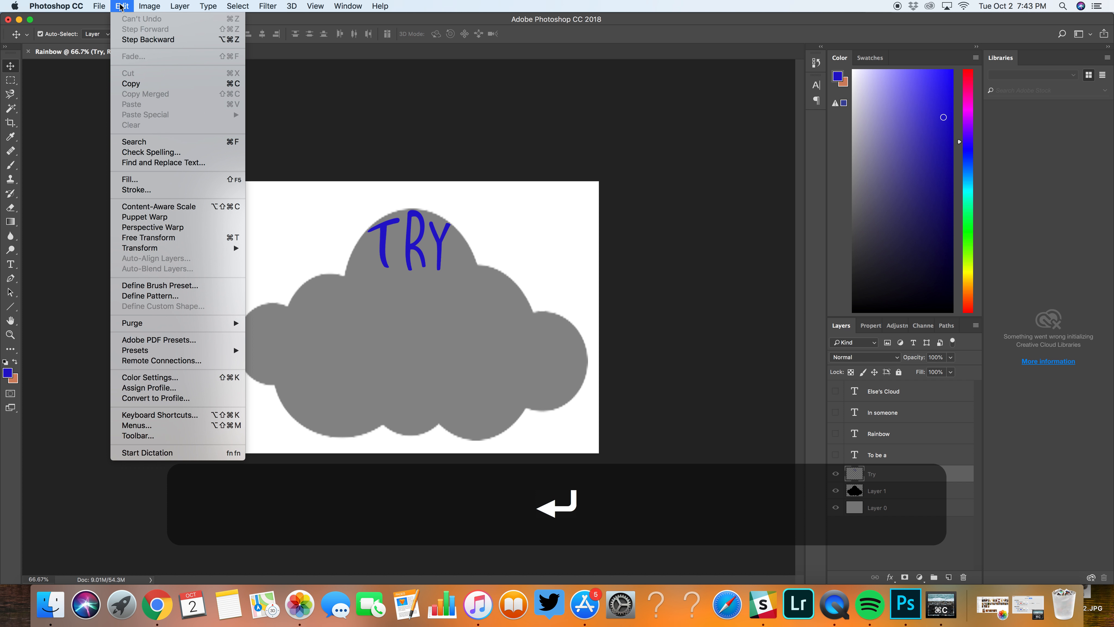
{"action": "left_click", "coordinate": [166, 222]}
{"action": "left_click_drag", "start_coordinate": [419, 244], "coordinate": [482, 268]}
{"action": "left_click", "coordinate": [402, 271]}
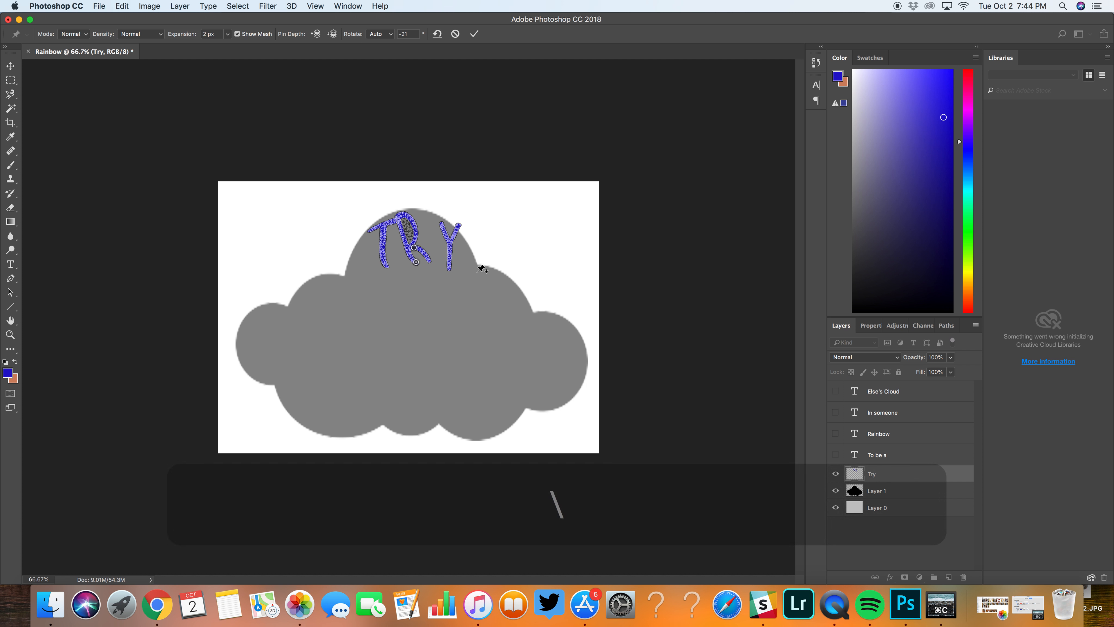
{"action": "key", "text": "Return"}
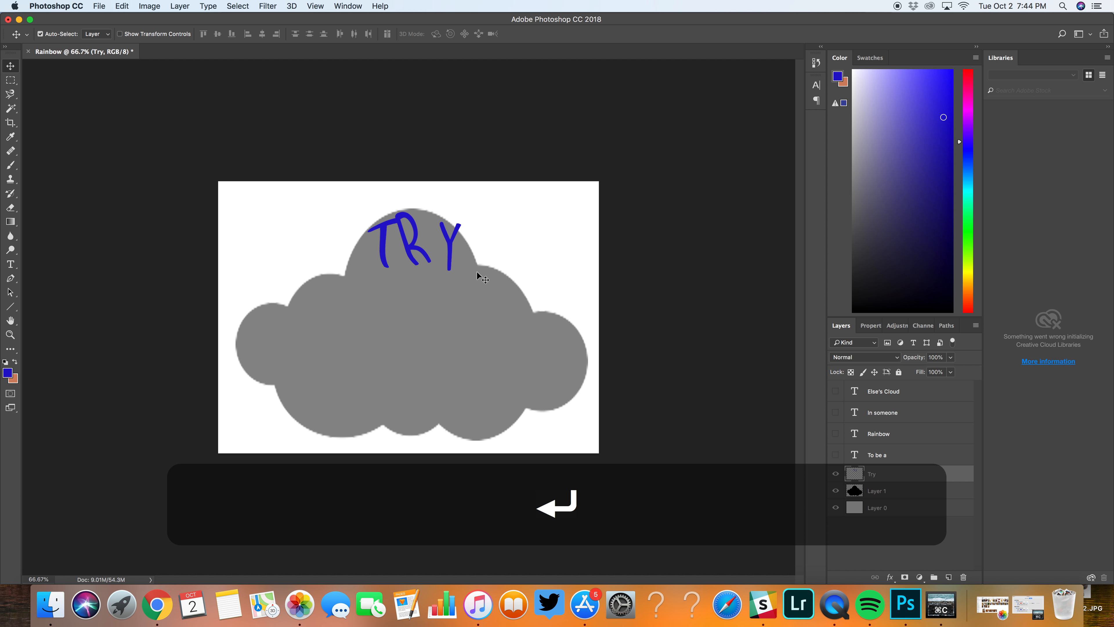
{"action": "key", "text": "super+z"}
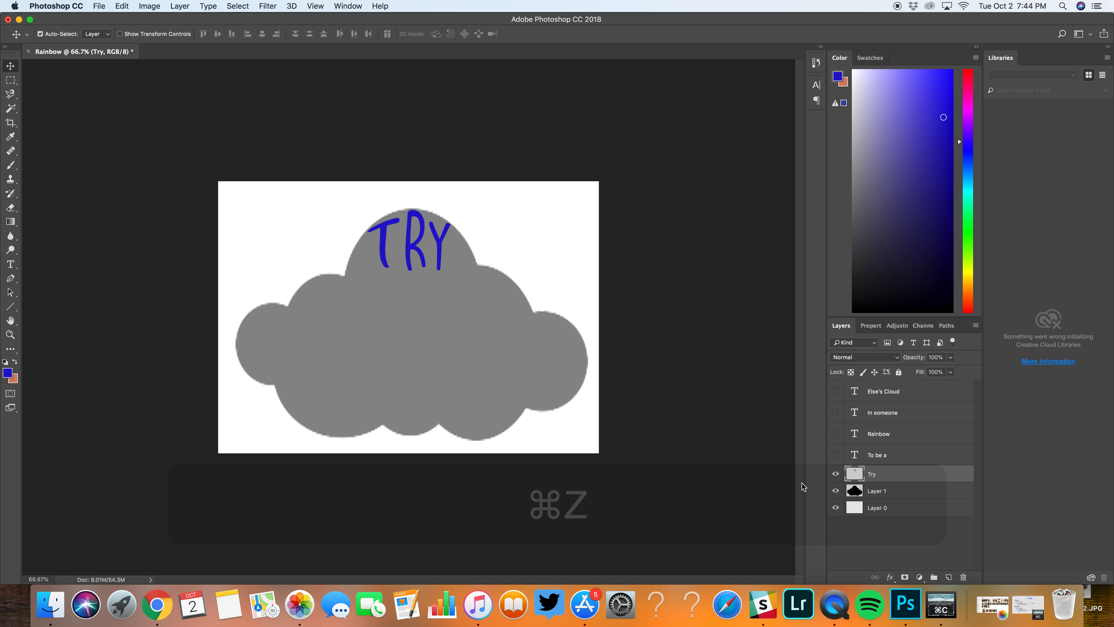
Step: Show "To be a" centered just beneath "Try" in the cloud and rasterize its text layer
{"action": "left_click", "coordinate": [836, 455]}
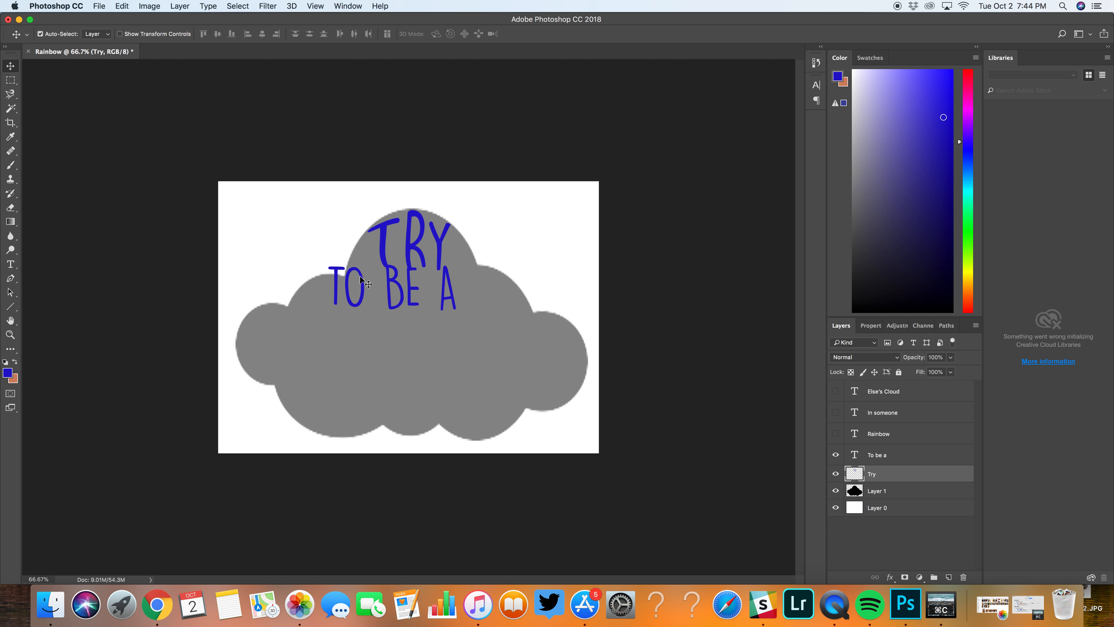
{"action": "mouse_move", "coordinate": [360, 277]}
{"action": "left_mouse_down"}
{"action": "mouse_move", "coordinate": [372, 269]}
{"action": "mouse_move", "coordinate": [376, 290]}
{"action": "left_mouse_up"}
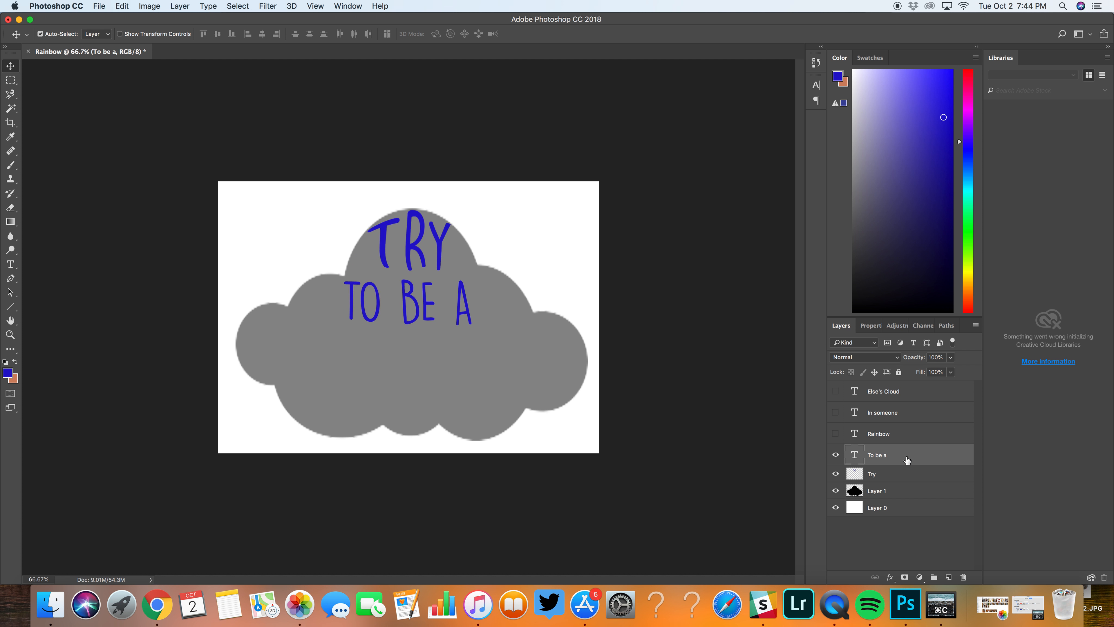
{"action": "right_click", "coordinate": [906, 460]}
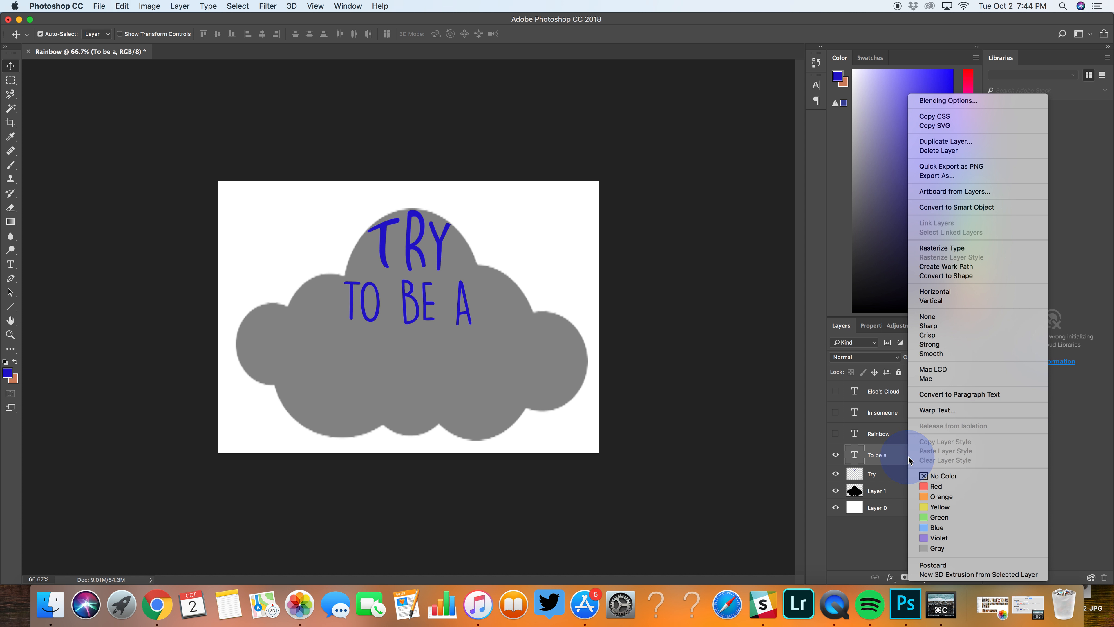
{"action": "left_click", "coordinate": [961, 247]}
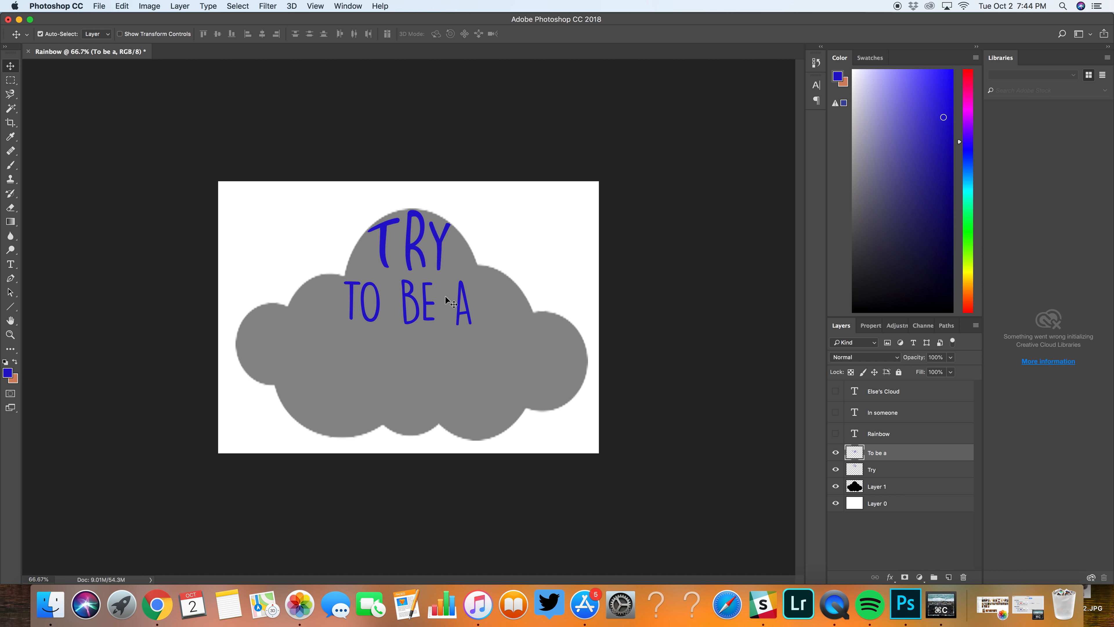